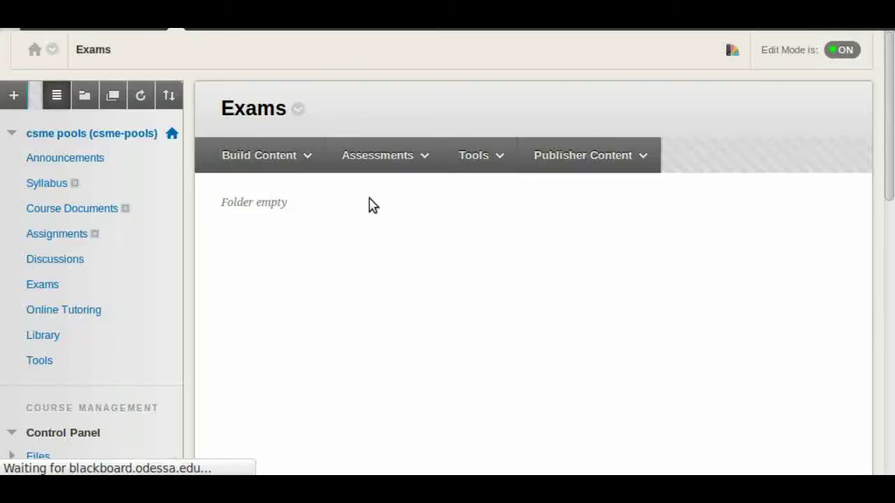
- Scroll down the Create Test page for the Exams folder to check for existing tests
{"action": "scroll", "coordinate": [311, 195], "scroll_direction": "down", "scroll_amount": 1}
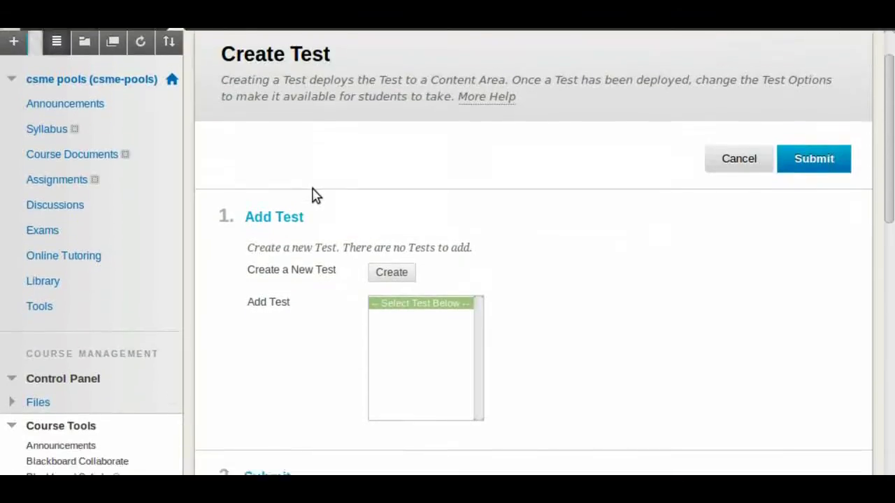
{"action": "scroll", "coordinate": [313, 196], "scroll_direction": "down", "scroll_amount": 1}
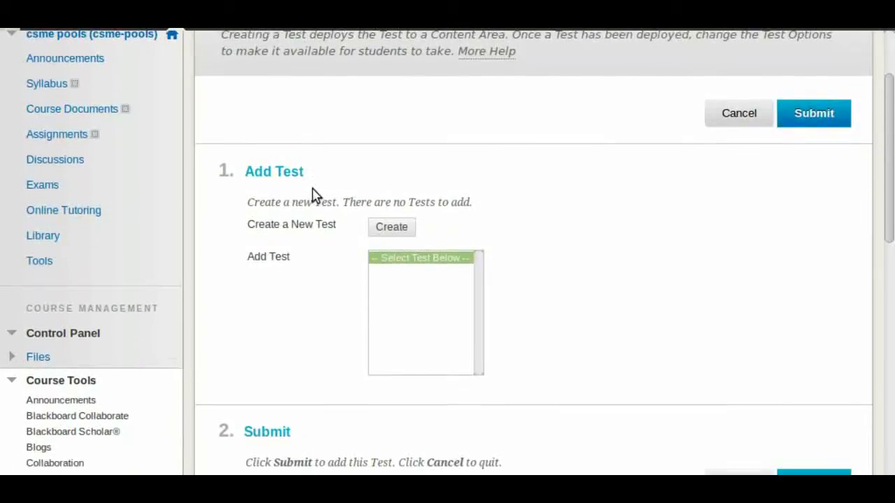
- Start a brand-new test and enter 'exam 1' as its name
{"action": "left_click", "coordinate": [395, 234]}
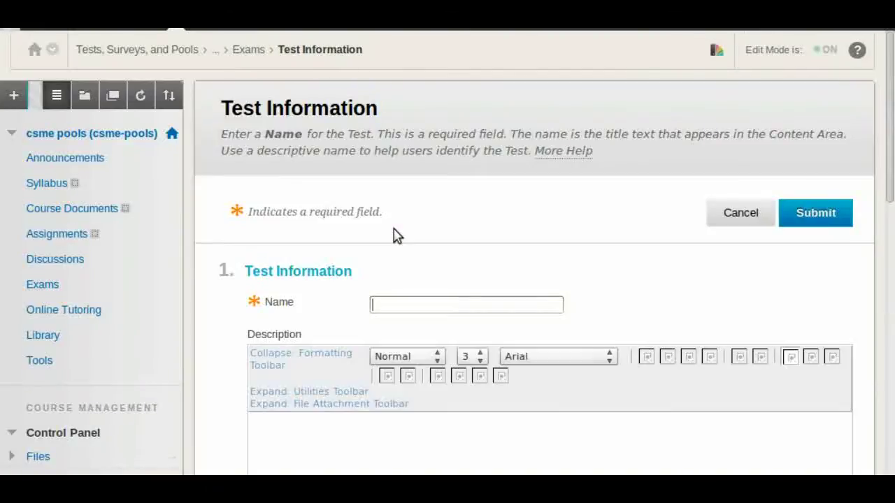
{"action": "scroll", "coordinate": [208, 161], "scroll_direction": "down", "scroll_amount": 1}
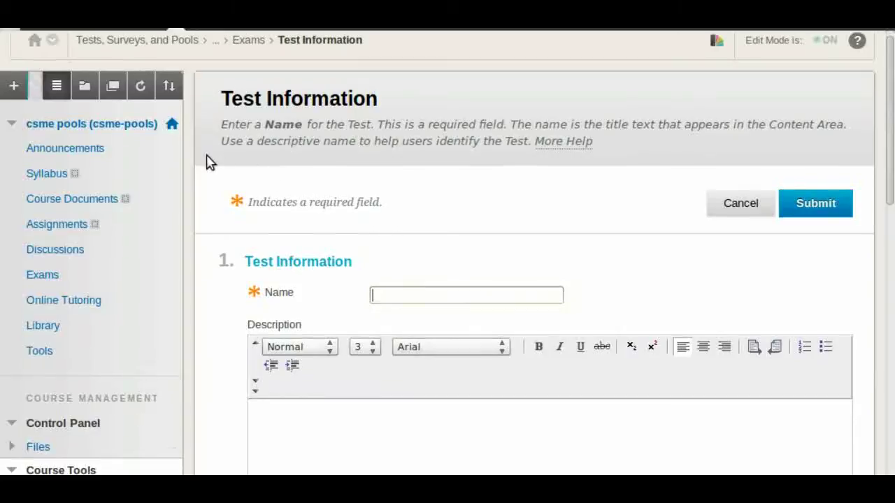
{"action": "type", "text": "ex"}
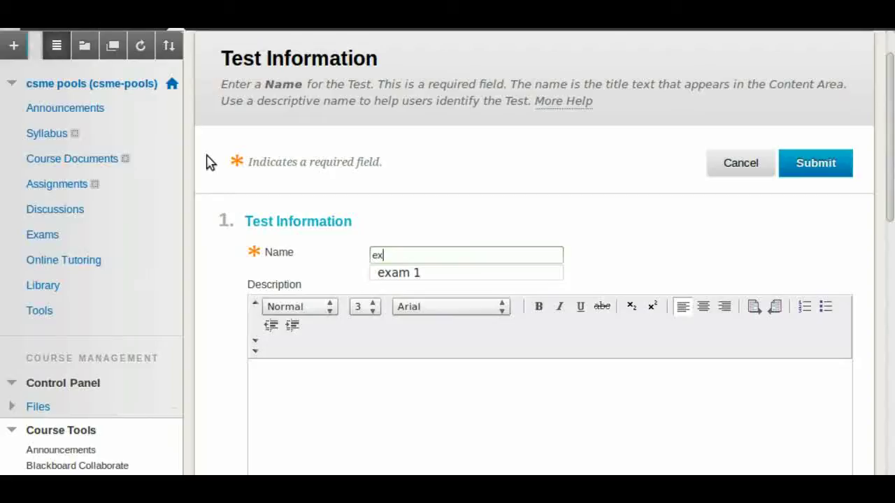
{"action": "type", "text": "am 1"}
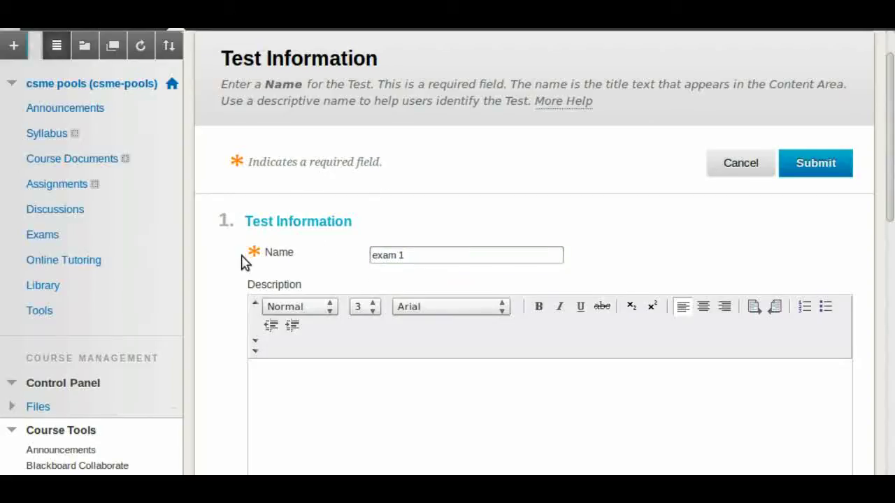
{"action": "scroll", "coordinate": [238, 263], "scroll_direction": "down", "scroll_amount": 3}
{"action": "scroll", "coordinate": [296, 263], "scroll_direction": "up", "scroll_amount": 2}
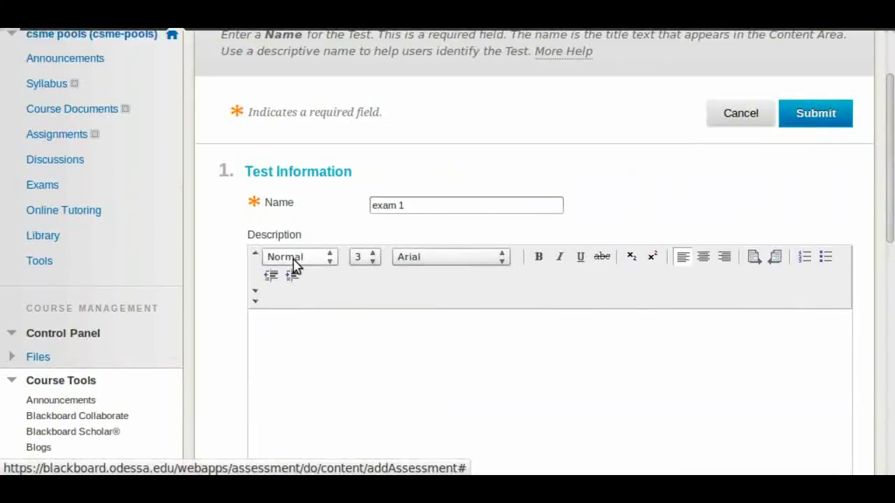
{"action": "scroll", "coordinate": [220, 217], "scroll_direction": "down", "scroll_amount": 4}
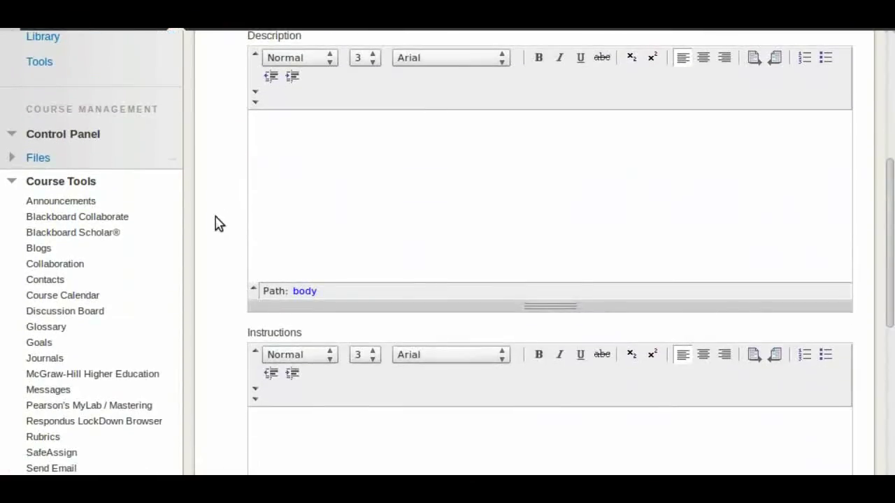
{"action": "scroll", "coordinate": [218, 222], "scroll_direction": "up", "scroll_amount": 6}
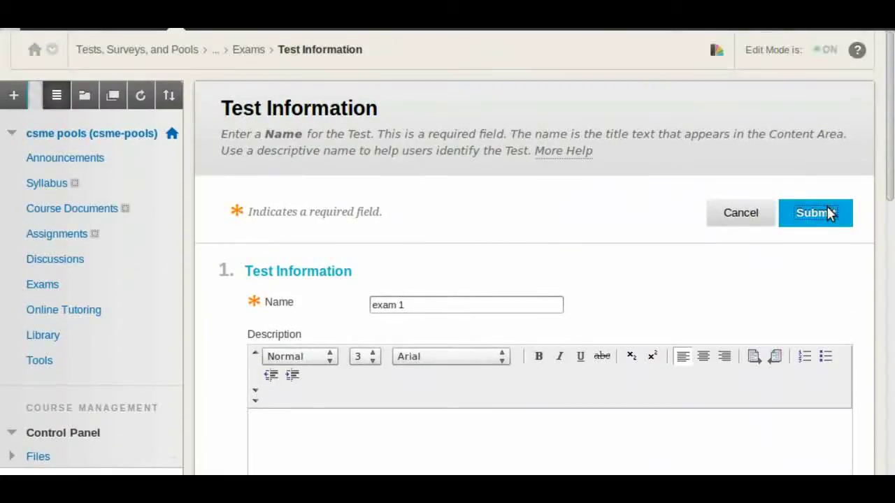
- Submit the 'exam 1' test, then show the Reuse Question options on its empty canvas
{"action": "left_click", "coordinate": [828, 211]}
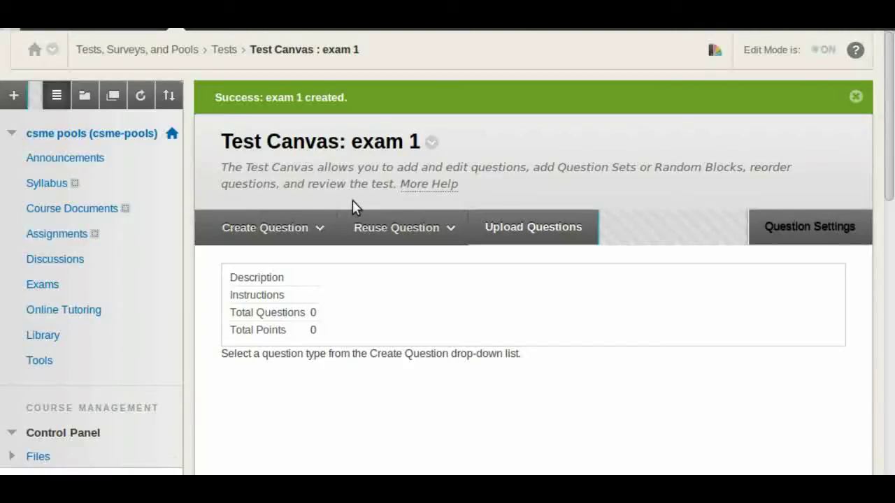
{"action": "left_click", "coordinate": [361, 226]}
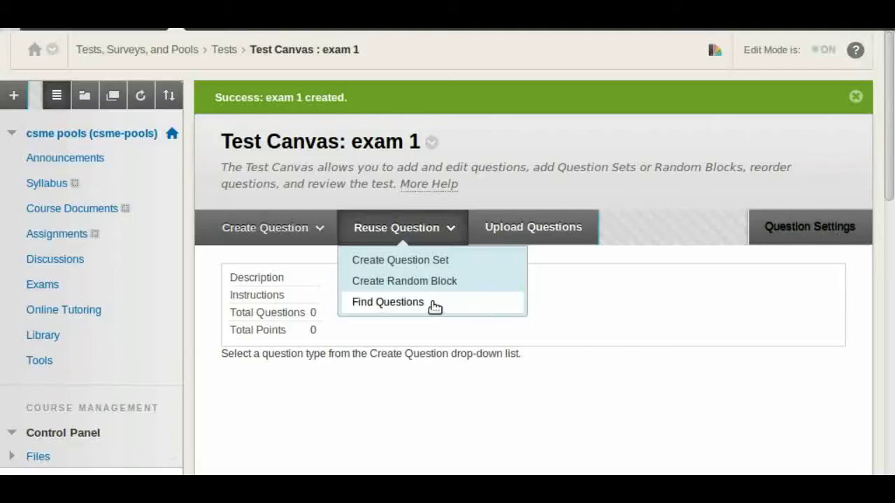
- Start a question set from existing questions and point out the 1339-question total
{"action": "left_click", "coordinate": [495, 263]}
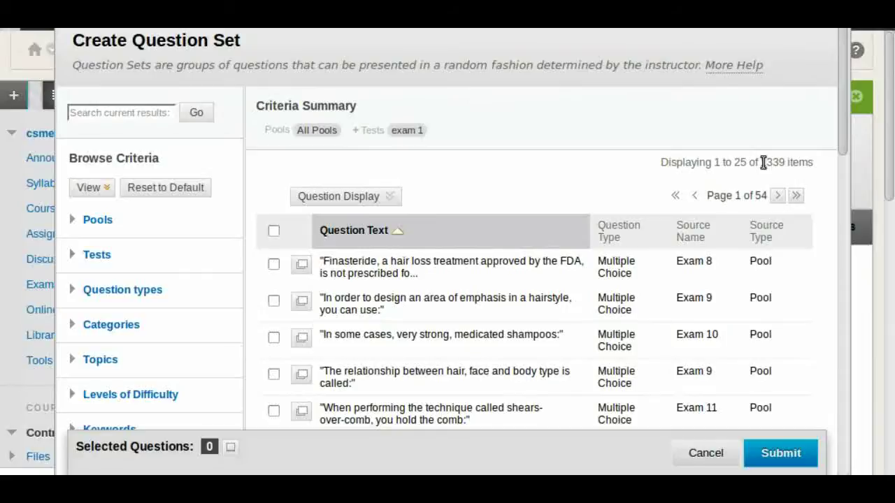
{"action": "left_click_drag", "start_coordinate": [761, 162], "coordinate": [786, 163]}
{"action": "left_click", "coordinate": [775, 140]}
{"action": "scroll", "coordinate": [660, 140], "scroll_direction": "down", "scroll_amount": 1}
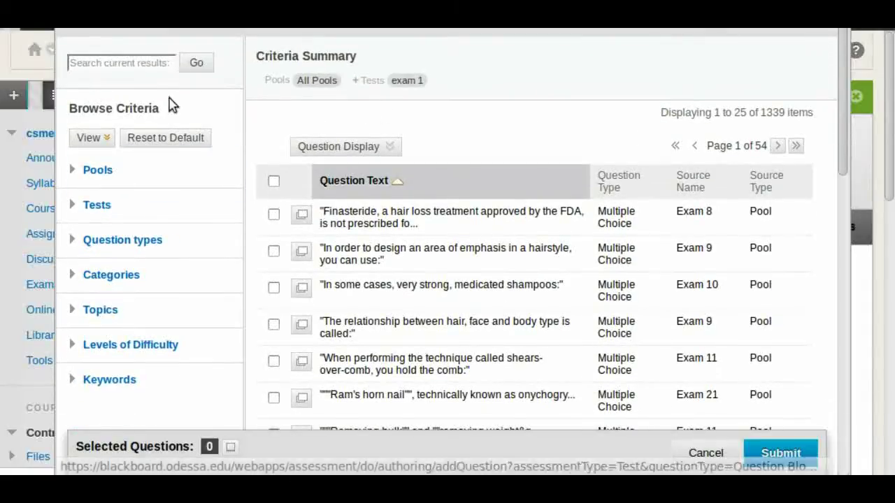
- Replace All Pools with the Exam 1 and Exam 2 pools in the browse criteria
{"action": "left_click", "coordinate": [86, 174]}
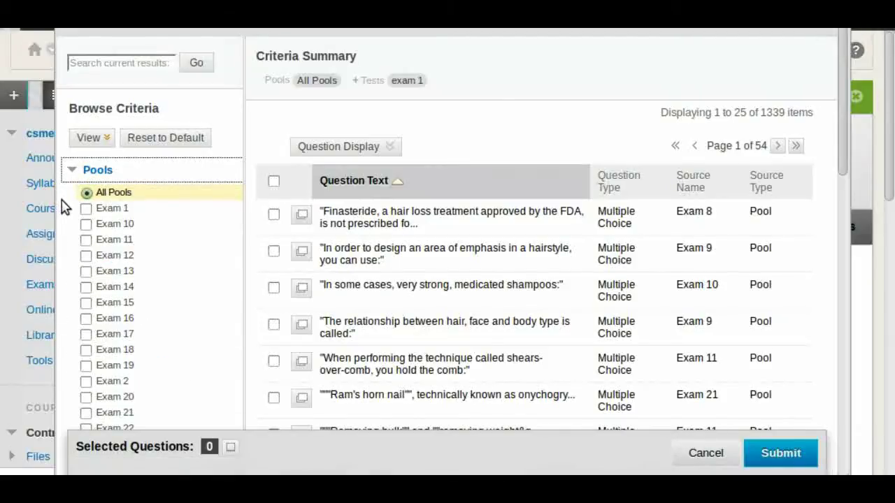
{"action": "left_click", "coordinate": [86, 193]}
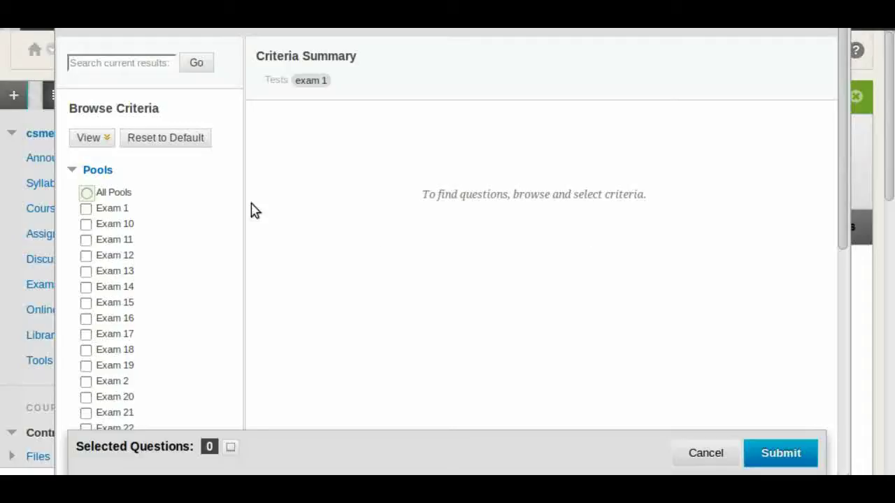
{"action": "left_click", "coordinate": [86, 209]}
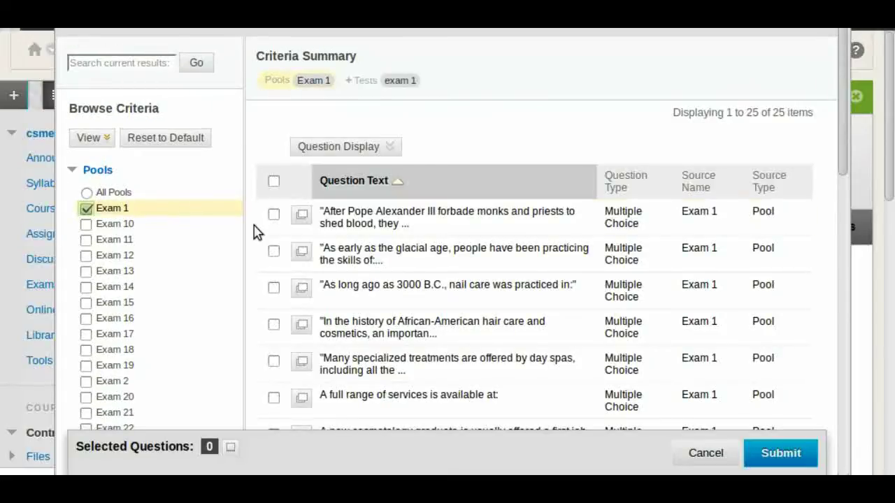
{"action": "scroll", "coordinate": [600, 144], "scroll_direction": "down", "scroll_amount": 5}
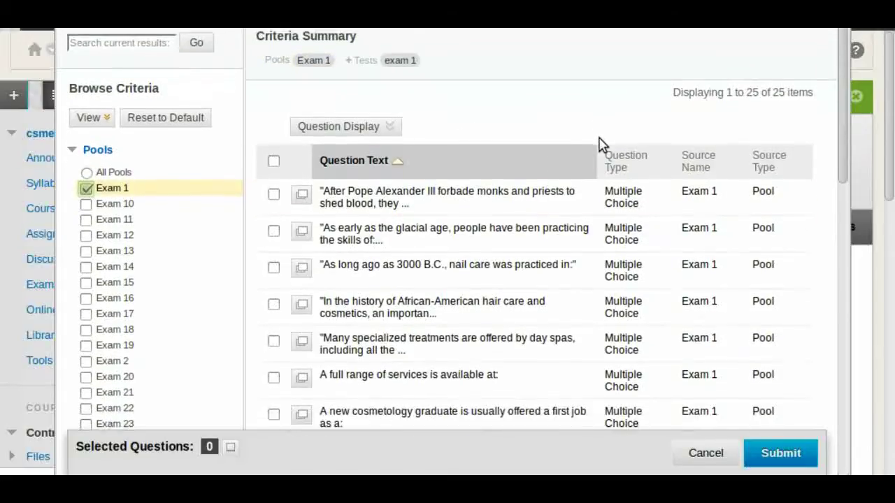
{"action": "scroll", "coordinate": [636, 260], "scroll_direction": "down", "scroll_amount": 3}
{"action": "scroll", "coordinate": [635, 336], "scroll_direction": "up", "scroll_amount": 7}
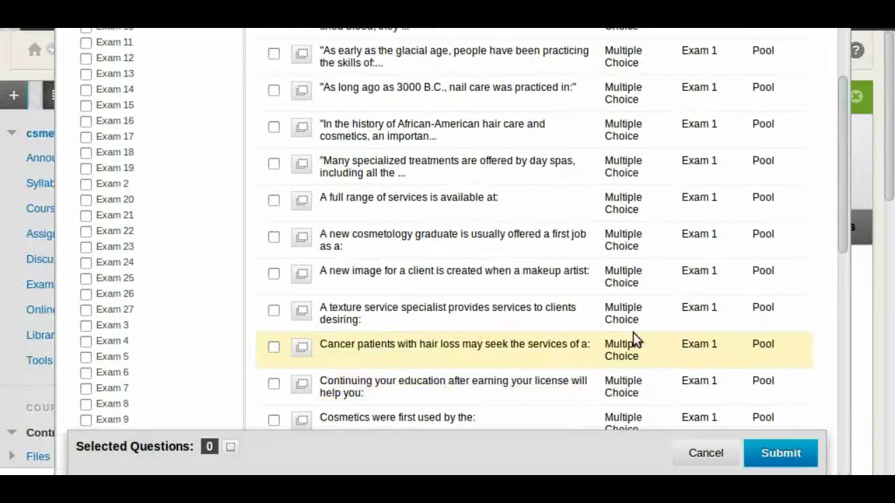
{"action": "scroll", "coordinate": [626, 328], "scroll_direction": "up", "scroll_amount": 2}
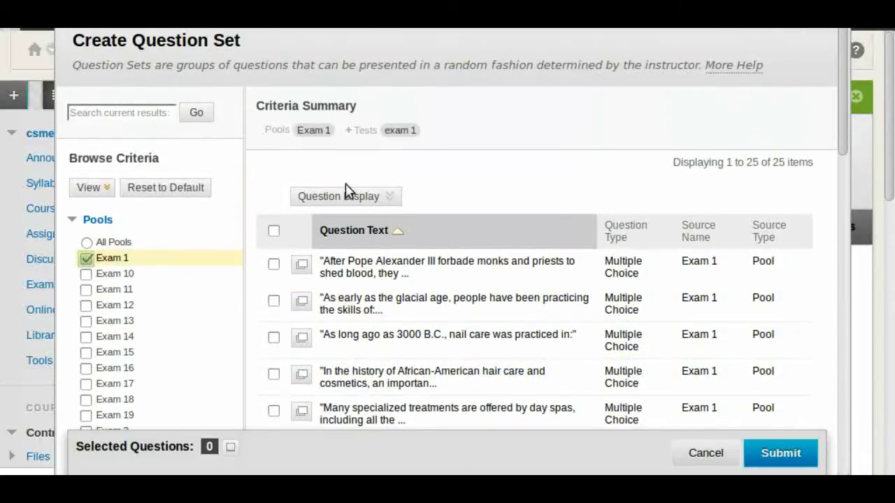
{"action": "scroll", "coordinate": [175, 239], "scroll_direction": "down", "scroll_amount": 5}
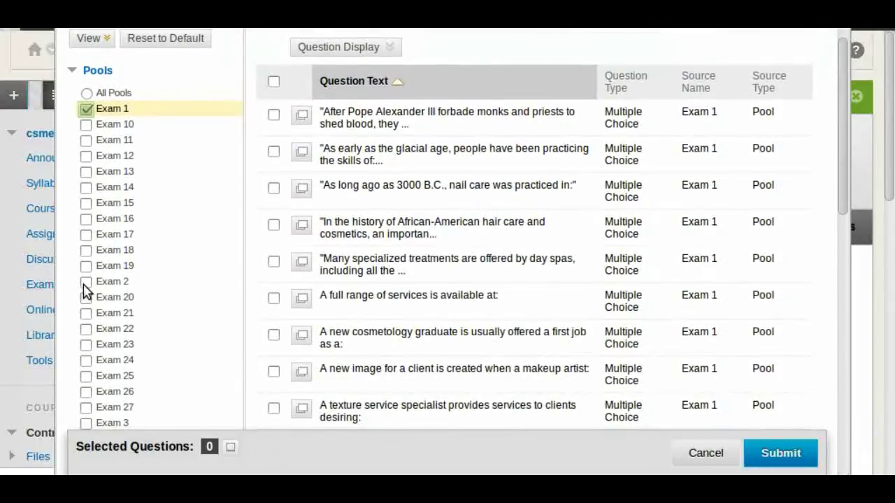
{"action": "scroll", "coordinate": [85, 291], "scroll_direction": "up", "scroll_amount": 1}
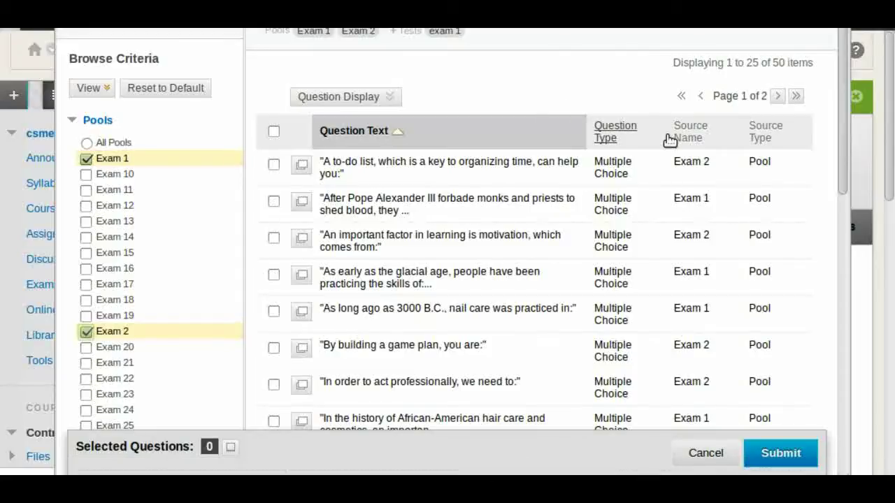
- Change the question list paging to 50 items per page
{"action": "left_click_drag", "start_coordinate": [839, 140], "coordinate": [842, 427]}
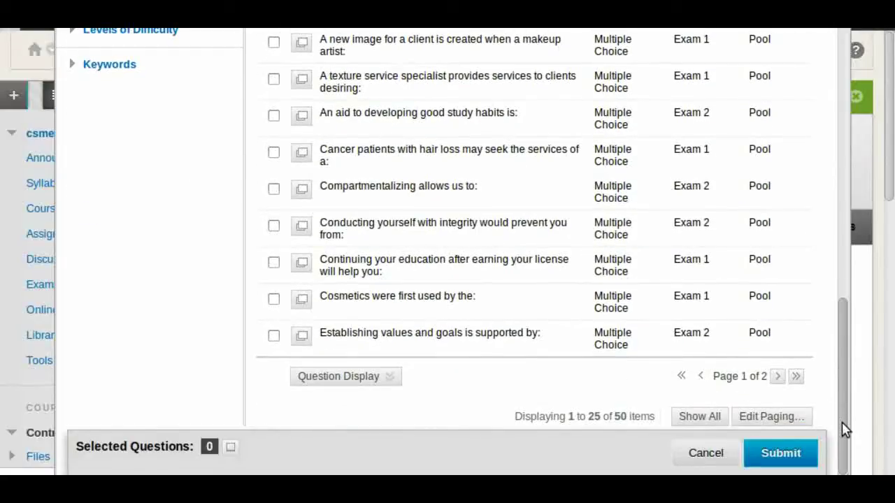
{"action": "left_click", "coordinate": [773, 418]}
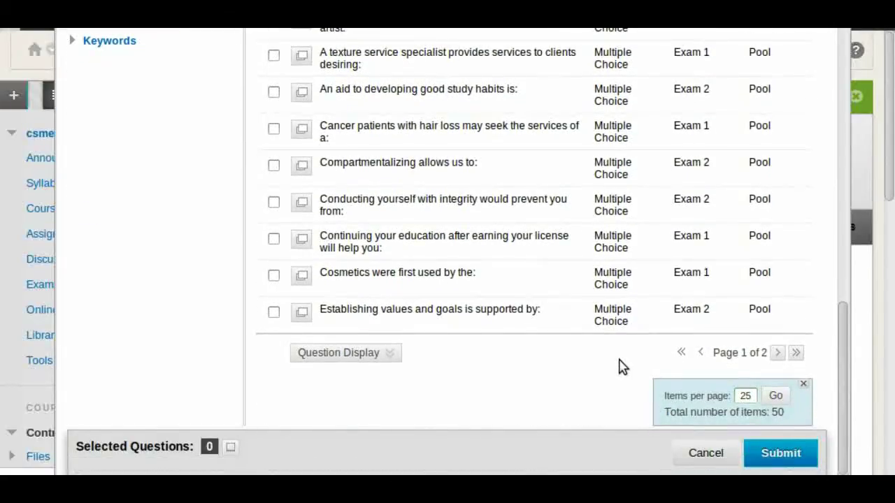
{"action": "double_click", "coordinate": [745, 396]}
{"action": "type", "text": "50"}
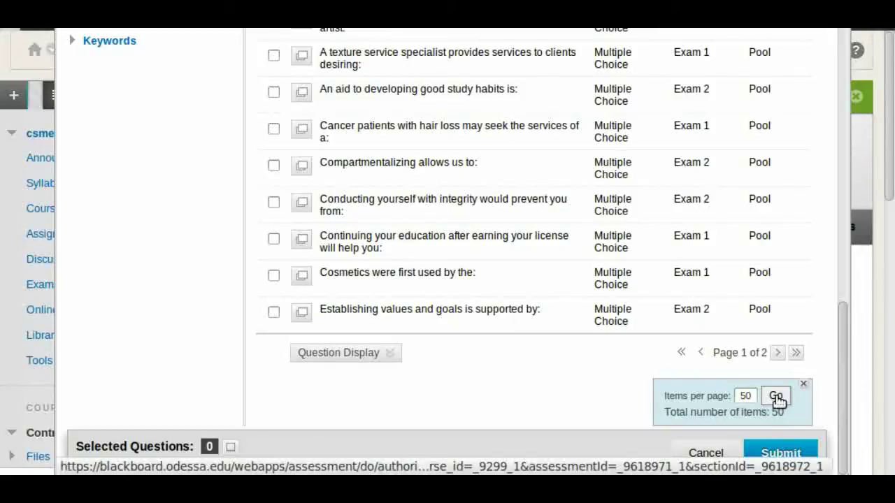
{"action": "left_click", "coordinate": [775, 396]}
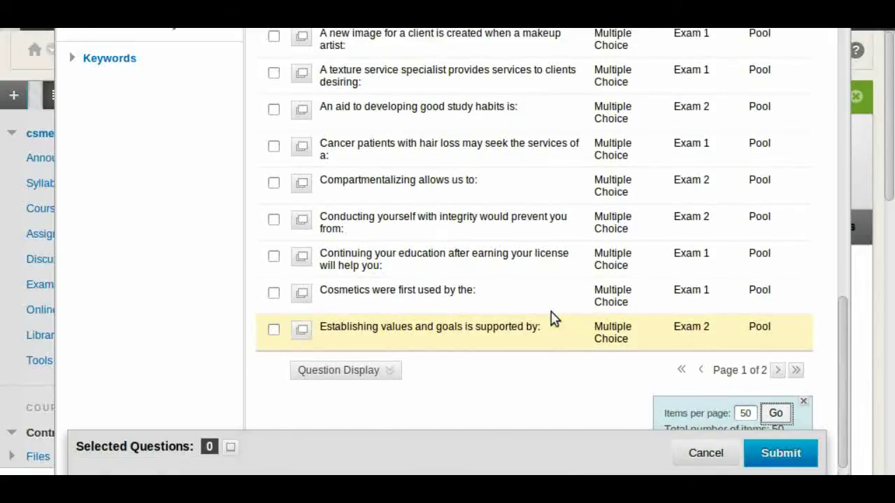
{"action": "left_click_drag", "start_coordinate": [846, 238], "coordinate": [846, 60]}
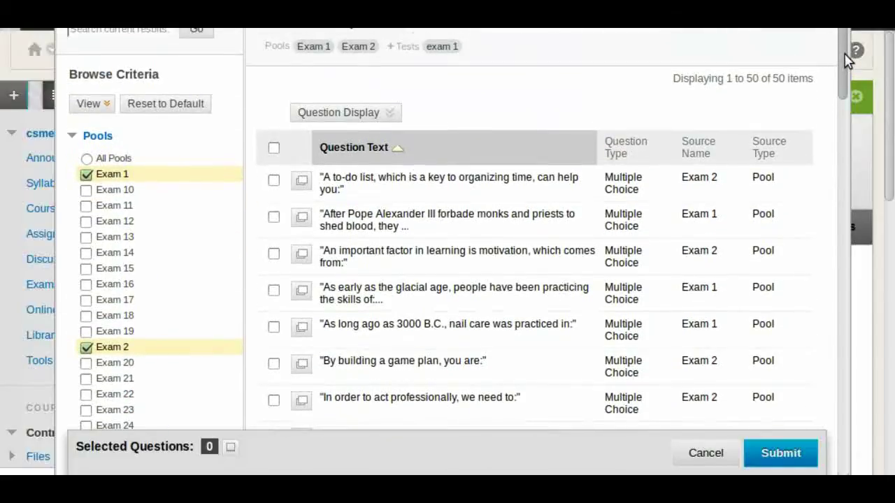
- Tick the motivation and nail-care questions, then select all 50 questions via the header checkbox
{"action": "scroll", "coordinate": [846, 59], "scroll_direction": "up", "scroll_amount": 1}
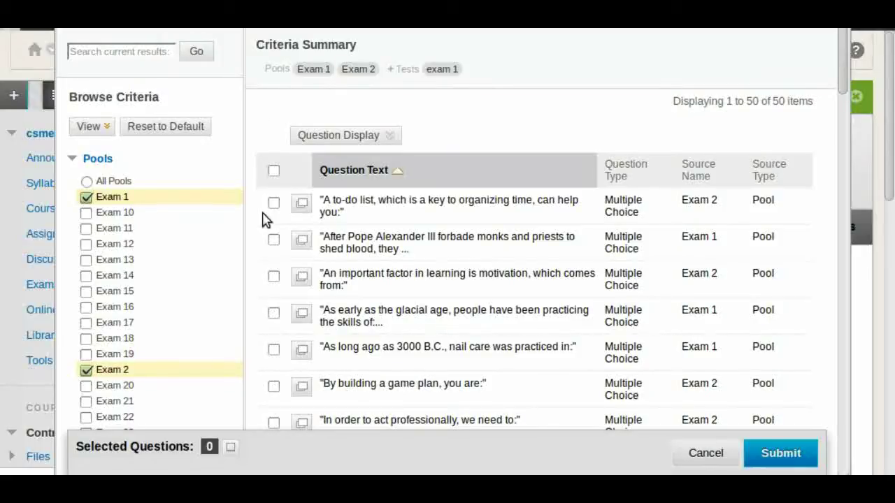
{"action": "scroll", "coordinate": [273, 232], "scroll_direction": "down", "scroll_amount": 2}
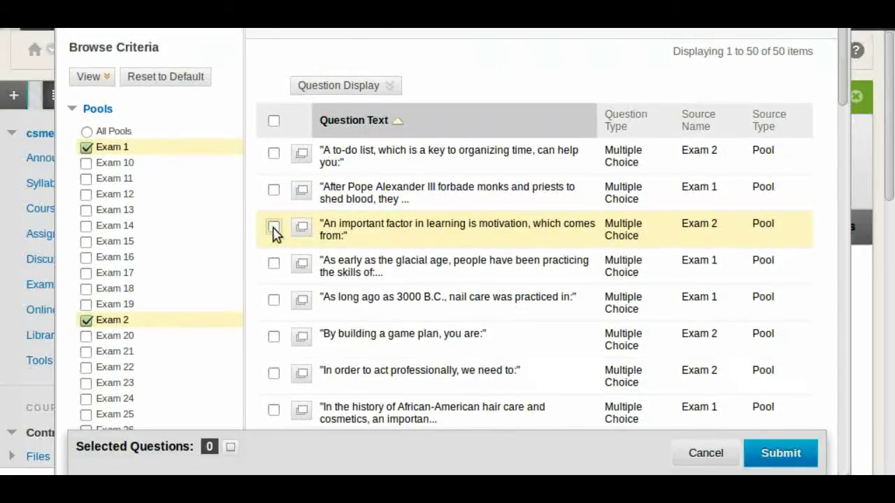
{"action": "left_click", "coordinate": [273, 230]}
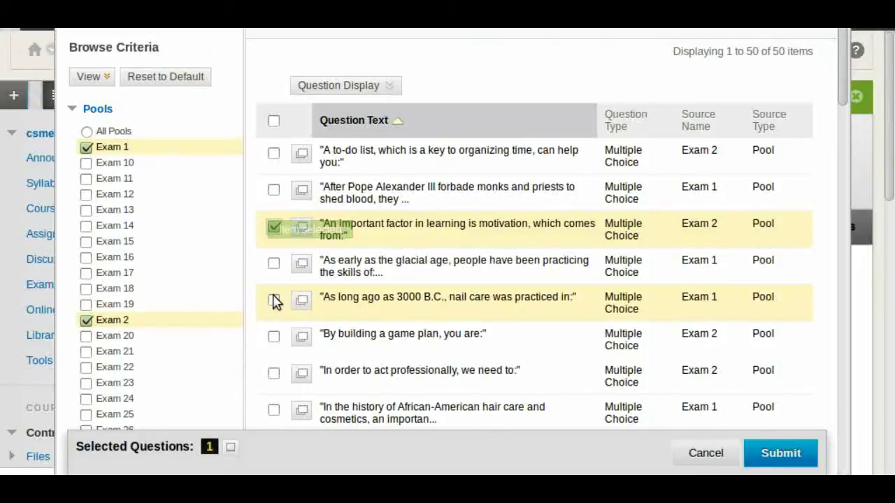
{"action": "left_click", "coordinate": [273, 300]}
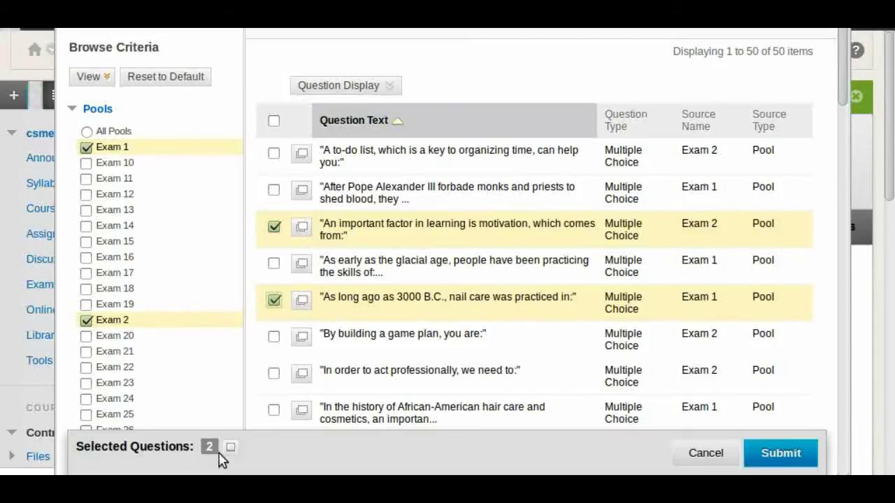
{"action": "scroll", "coordinate": [265, 358], "scroll_direction": "down", "scroll_amount": 3}
{"action": "scroll", "coordinate": [265, 353], "scroll_direction": "up", "scroll_amount": 3}
{"action": "left_click", "coordinate": [273, 126]}
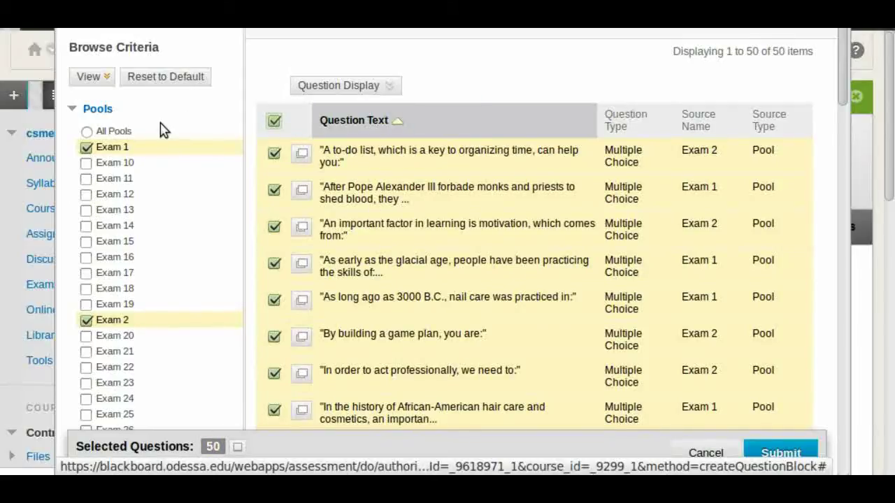
- Expand the Question types and Tests filters, then save the 50 selected questions as a set
{"action": "scroll", "coordinate": [157, 129], "scroll_direction": "down", "scroll_amount": 3}
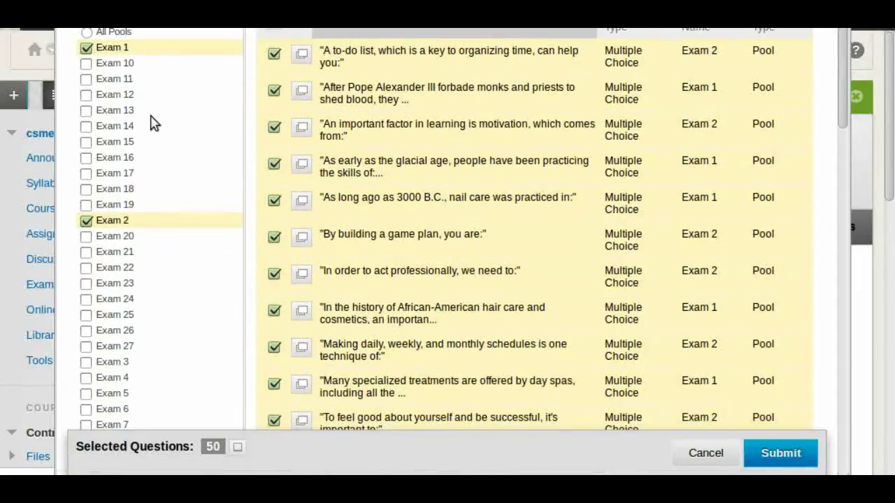
{"action": "scroll", "coordinate": [155, 123], "scroll_direction": "down", "scroll_amount": 10}
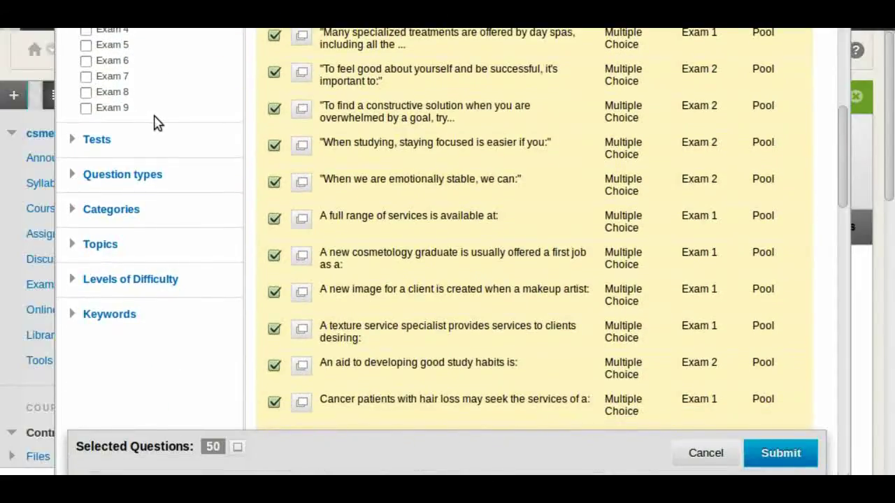
{"action": "left_click", "coordinate": [99, 181]}
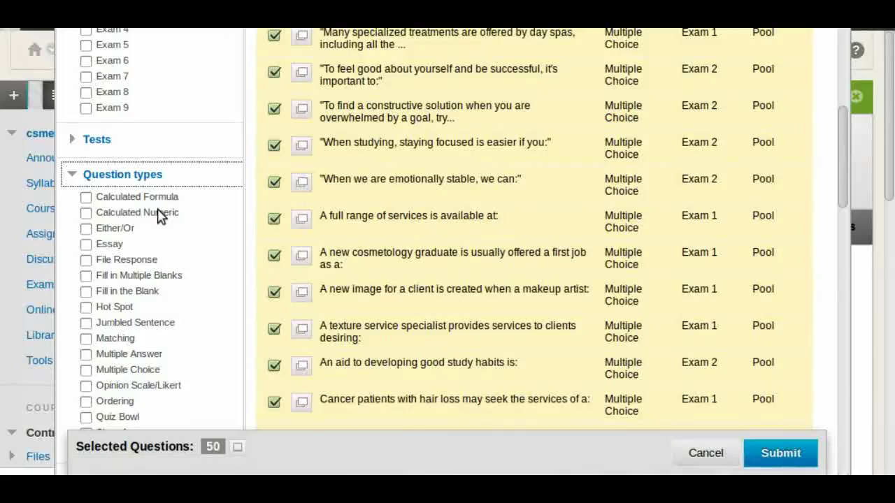
{"action": "scroll", "coordinate": [150, 367], "scroll_direction": "down", "scroll_amount": 1}
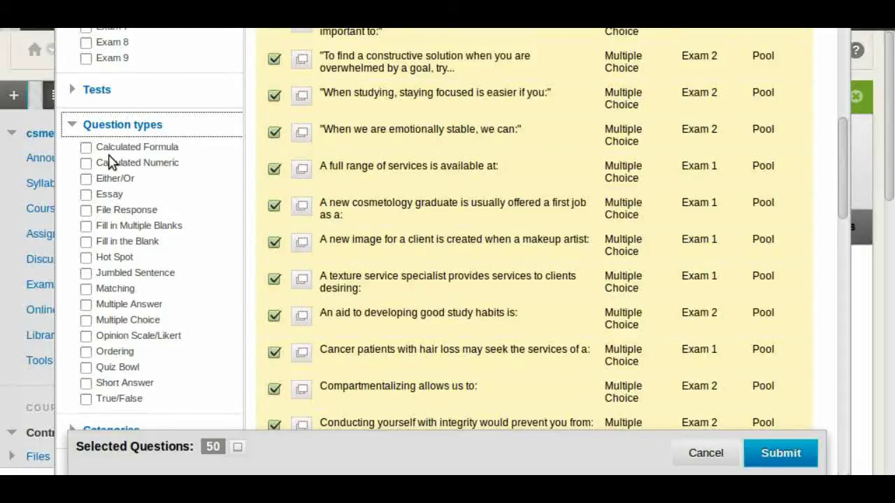
{"action": "scroll", "coordinate": [117, 144], "scroll_direction": "down", "scroll_amount": 2}
{"action": "scroll", "coordinate": [128, 176], "scroll_direction": "up", "scroll_amount": 3}
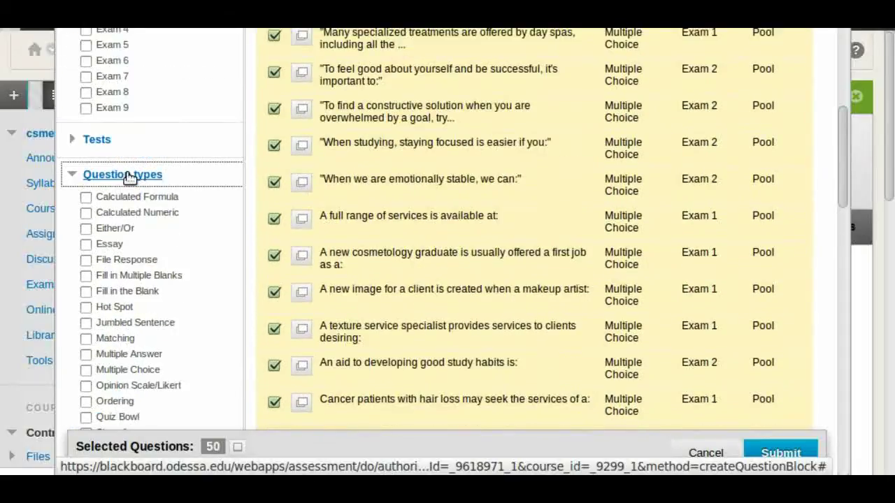
{"action": "scroll", "coordinate": [128, 178], "scroll_direction": "up", "scroll_amount": 1}
{"action": "left_click", "coordinate": [74, 190]}
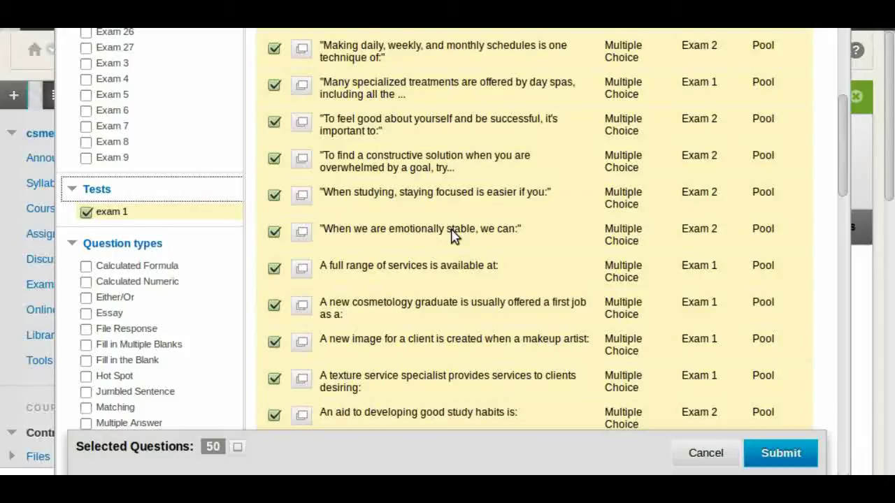
{"action": "scroll", "coordinate": [451, 237], "scroll_direction": "up", "scroll_amount": 10}
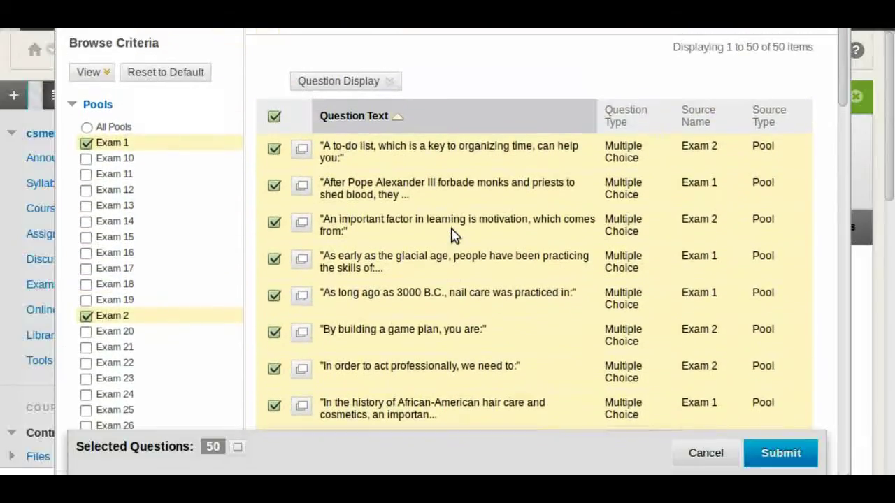
{"action": "scroll", "coordinate": [451, 236], "scroll_direction": "up", "scroll_amount": 3}
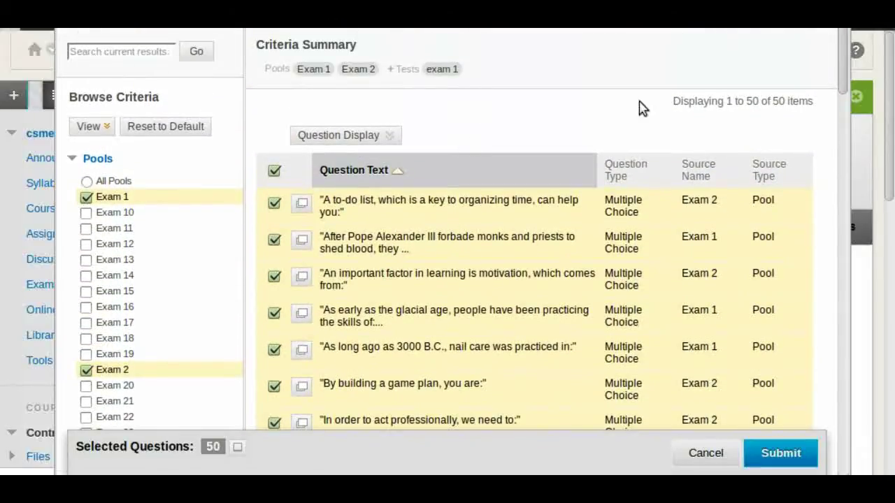
{"action": "left_click", "coordinate": [795, 453]}
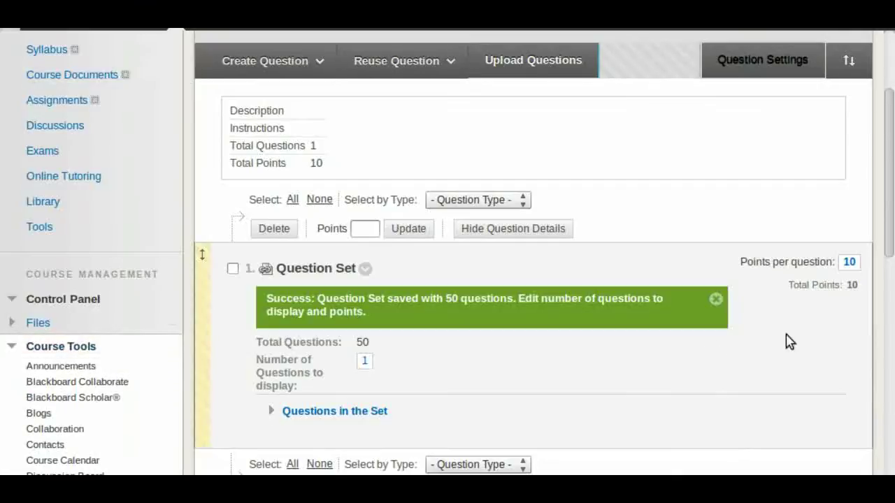
- Set the question set to display 20 questions
{"action": "scroll", "coordinate": [804, 335], "scroll_direction": "down", "scroll_amount": 3}
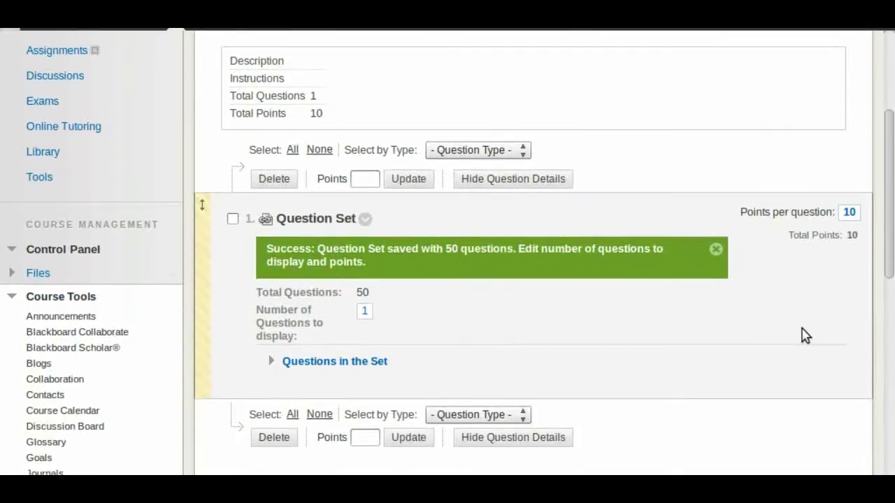
{"action": "scroll", "coordinate": [804, 336], "scroll_direction": "up", "scroll_amount": 2}
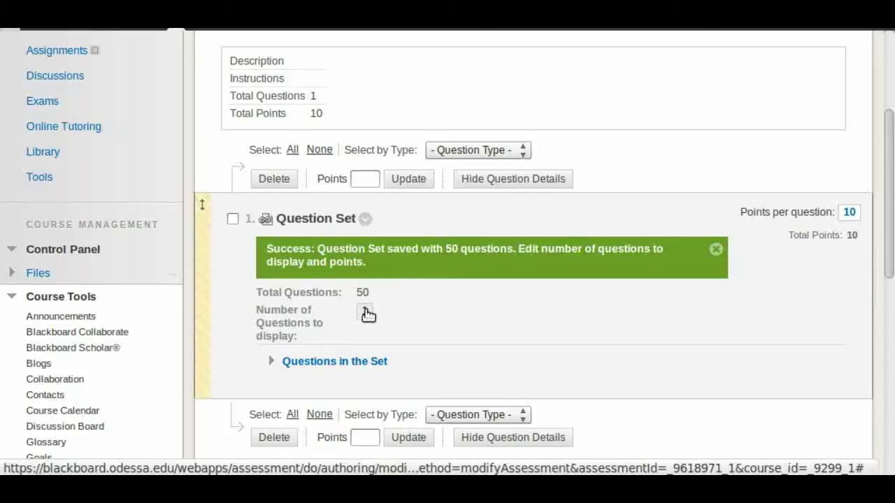
{"action": "left_click", "coordinate": [364, 311]}
{"action": "key", "text": "Delete"}
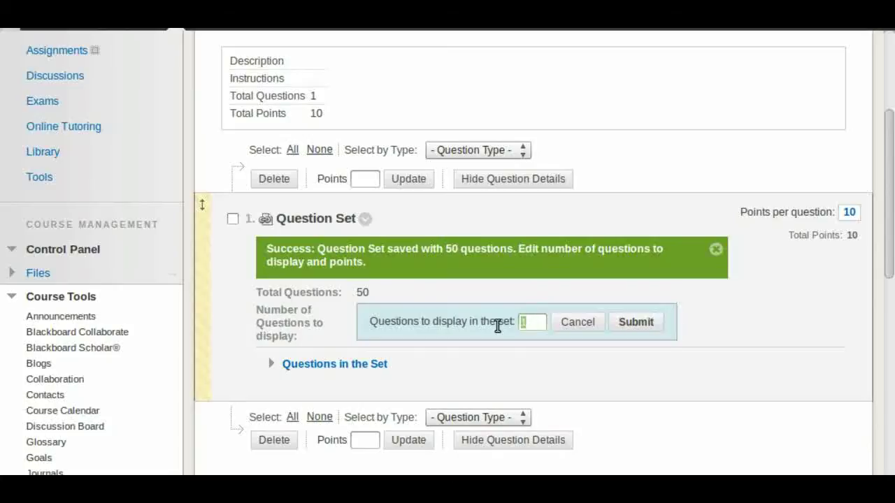
{"action": "type", "text": "20"}
{"action": "left_click", "coordinate": [635, 326]}
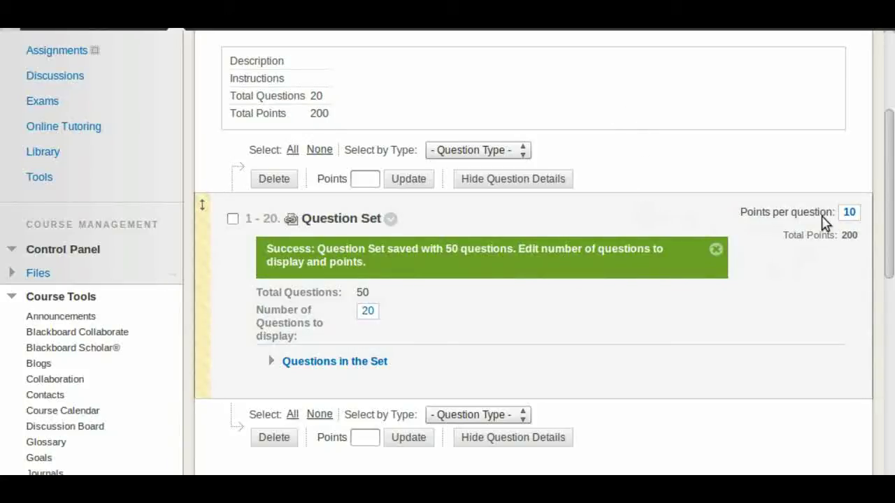
- Change the points per question to 2 for a 40-point total
{"action": "left_click", "coordinate": [848, 212]}
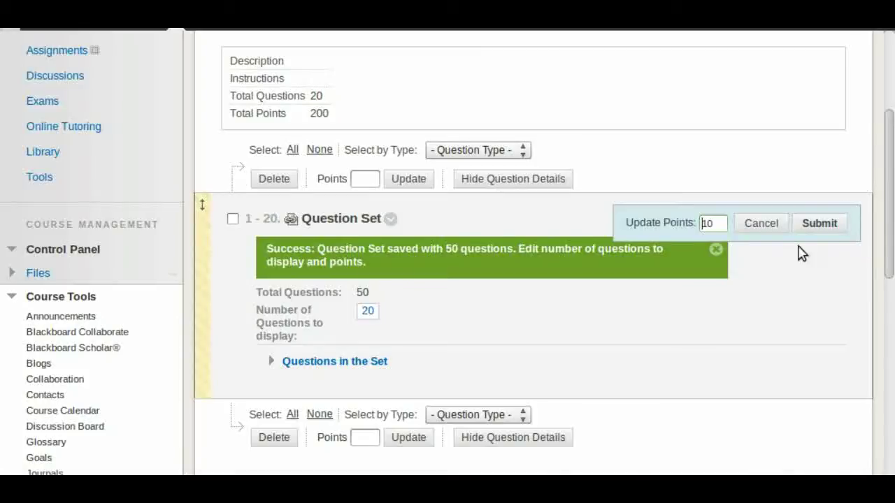
{"action": "left_click_drag", "start_coordinate": [718, 224], "coordinate": [680, 219]}
{"action": "left_click", "coordinate": [818, 225]}
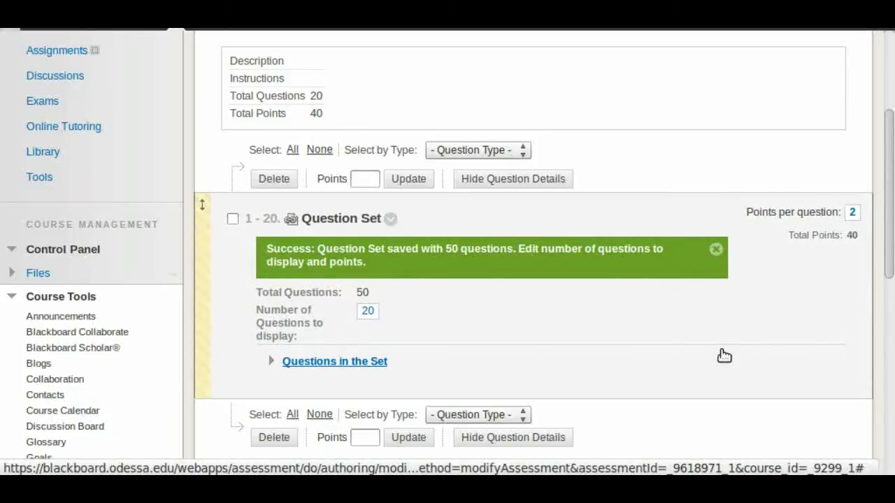
{"action": "scroll", "coordinate": [724, 356], "scroll_direction": "up", "scroll_amount": 3}
- Start another question set and limit it to the Exam 3 pool
{"action": "left_click", "coordinate": [399, 104]}
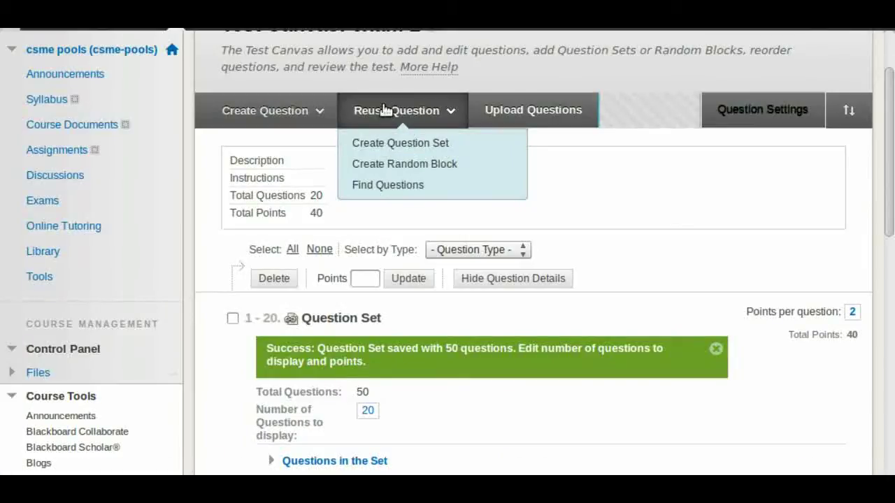
{"action": "left_click", "coordinate": [433, 145]}
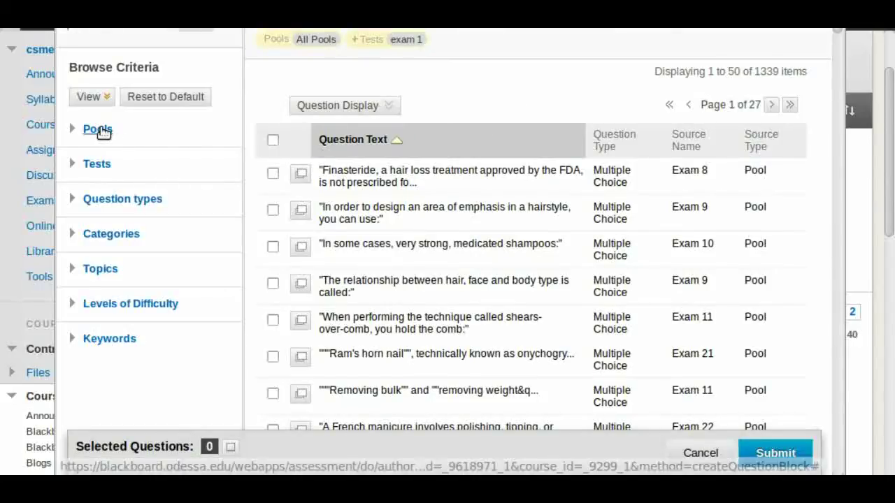
{"action": "left_click", "coordinate": [100, 130]}
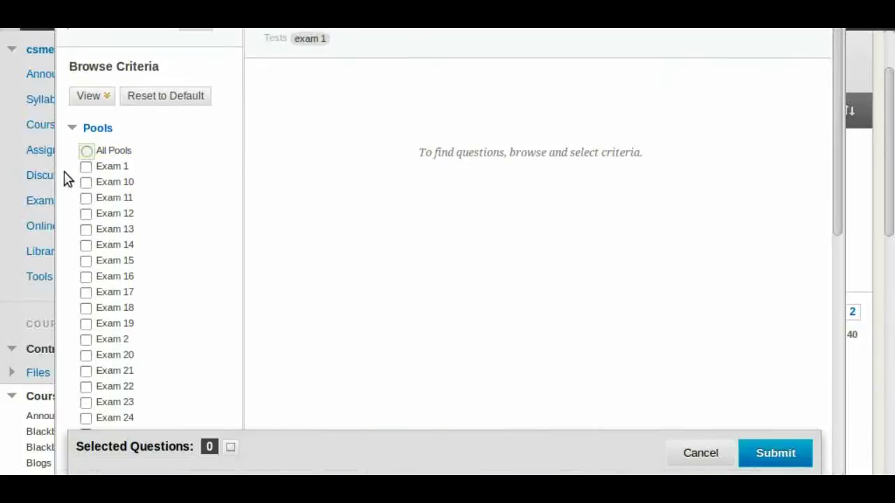
{"action": "scroll", "coordinate": [63, 179], "scroll_direction": "down", "scroll_amount": 5}
{"action": "left_click", "coordinate": [86, 333]}
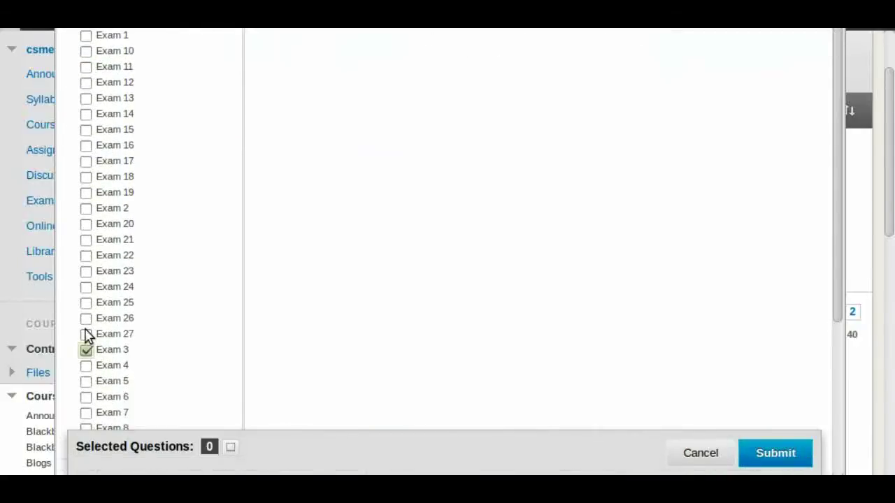
- Select five Exam 3 questions (shoes, hair care, standing, Old English, skin toxins) and submit
{"action": "scroll", "coordinate": [65, 320], "scroll_direction": "up", "scroll_amount": 3}
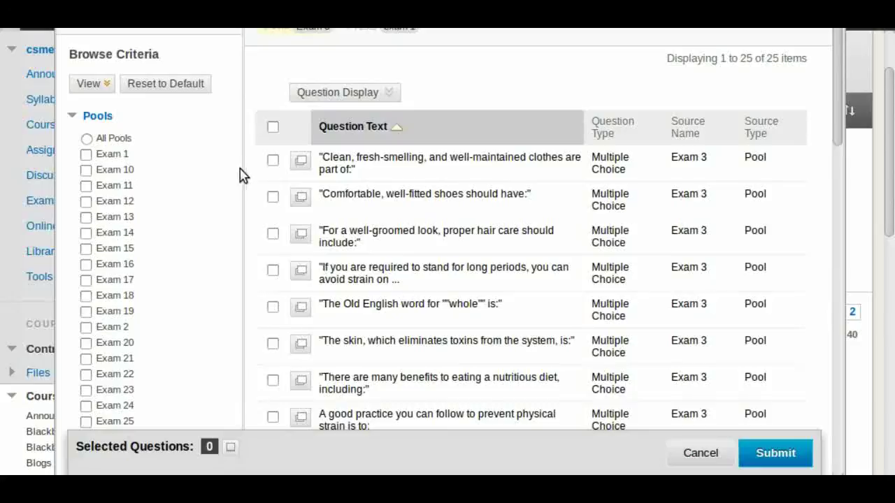
{"action": "left_click", "coordinate": [273, 199]}
{"action": "left_click", "coordinate": [273, 234]}
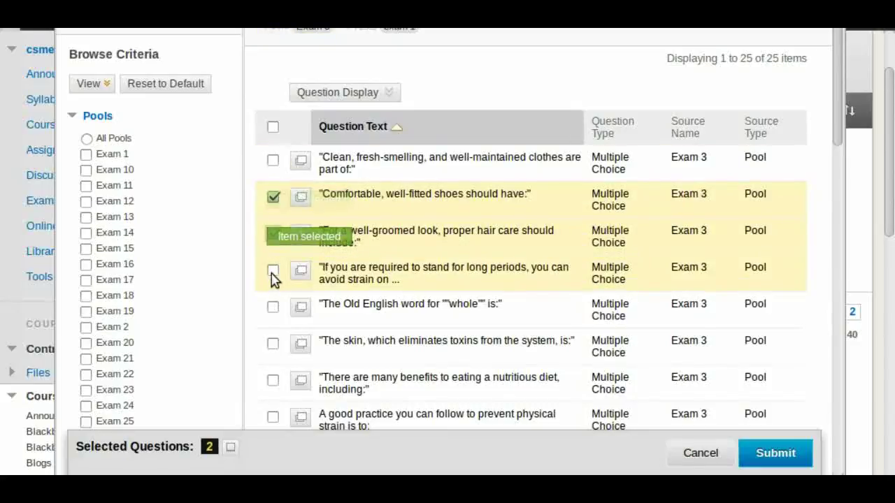
{"action": "left_click", "coordinate": [273, 271]}
{"action": "left_click", "coordinate": [273, 307]}
{"action": "left_click", "coordinate": [273, 344]}
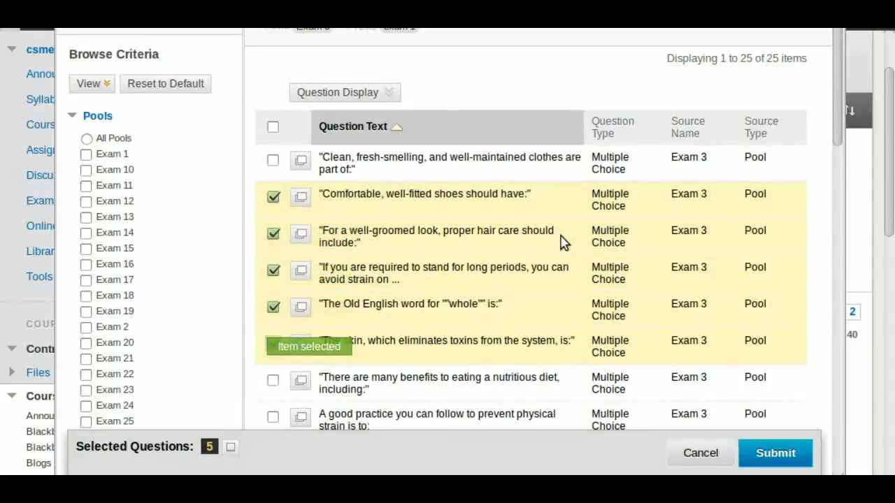
{"action": "left_click", "coordinate": [767, 458]}
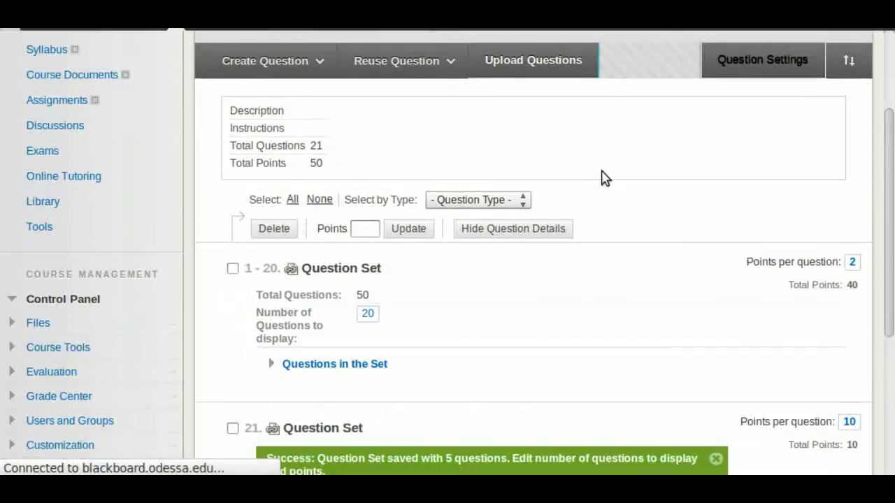
- Set exam 1's second question set to display all 5 of its questions
{"action": "scroll", "coordinate": [606, 175], "scroll_direction": "down", "scroll_amount": 4}
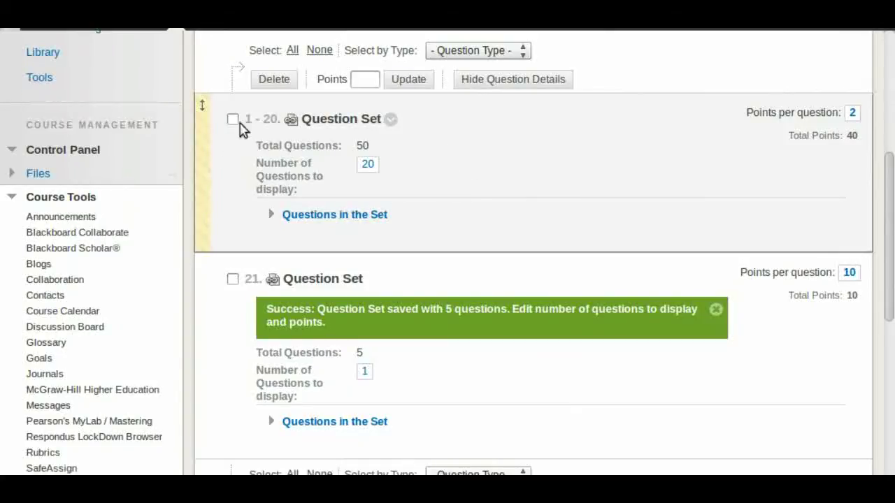
{"action": "scroll", "coordinate": [506, 161], "scroll_direction": "down", "scroll_amount": 1}
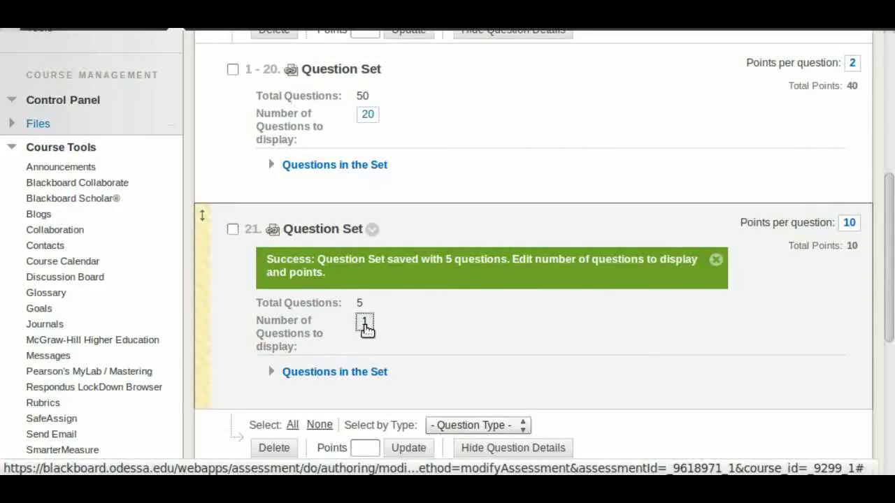
{"action": "left_click", "coordinate": [364, 324]}
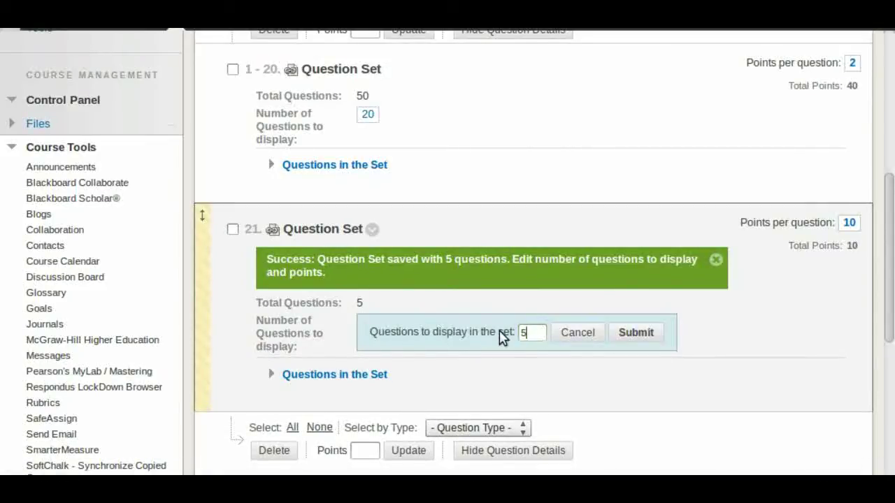
{"action": "left_click", "coordinate": [636, 333]}
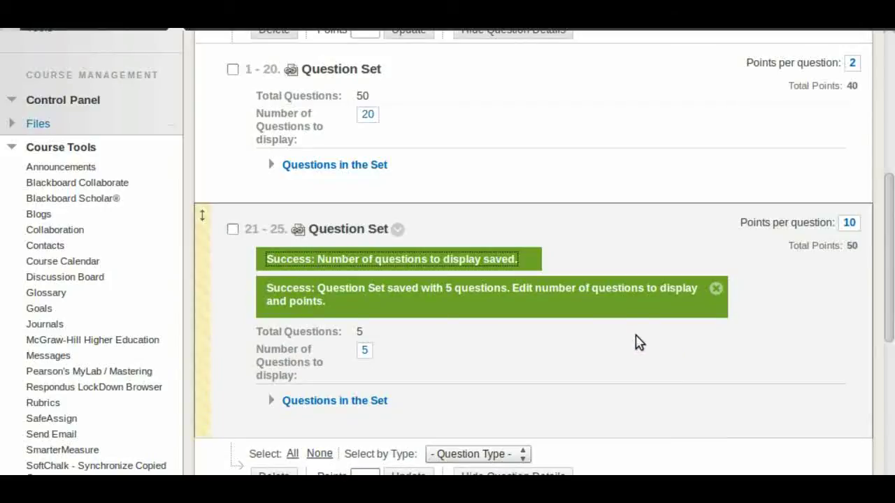
- Give the second set 2.5 points per question, bringing the test to 52.5 points
{"action": "left_click", "coordinate": [850, 222]}
{"action": "type", "text": "2"}
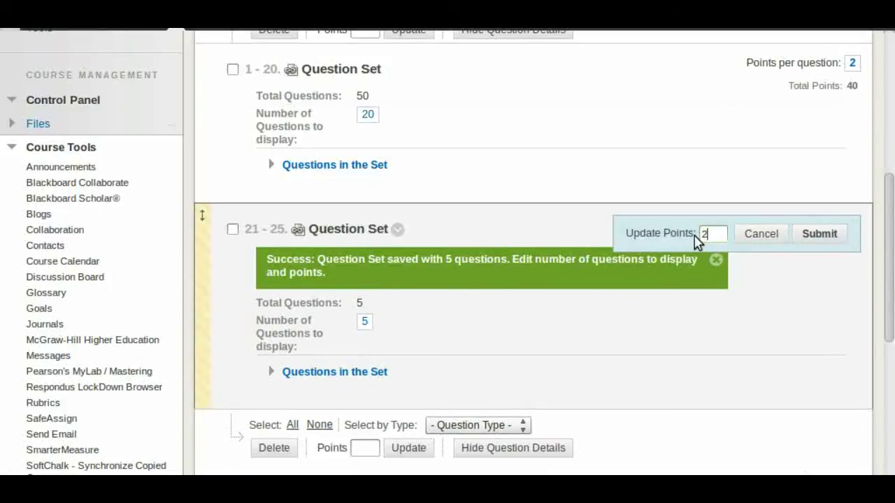
{"action": "type", "text": ".5"}
{"action": "left_click", "coordinate": [817, 234]}
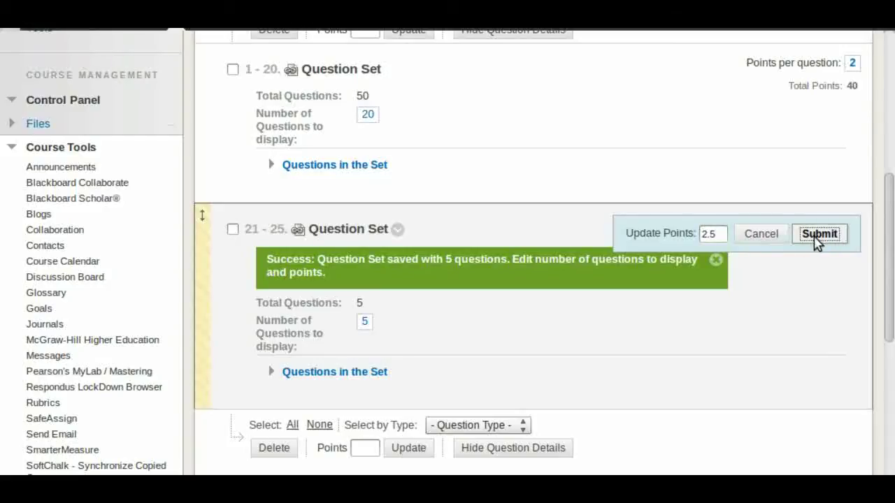
{"action": "scroll", "coordinate": [235, 316], "scroll_direction": "up", "scroll_amount": 5}
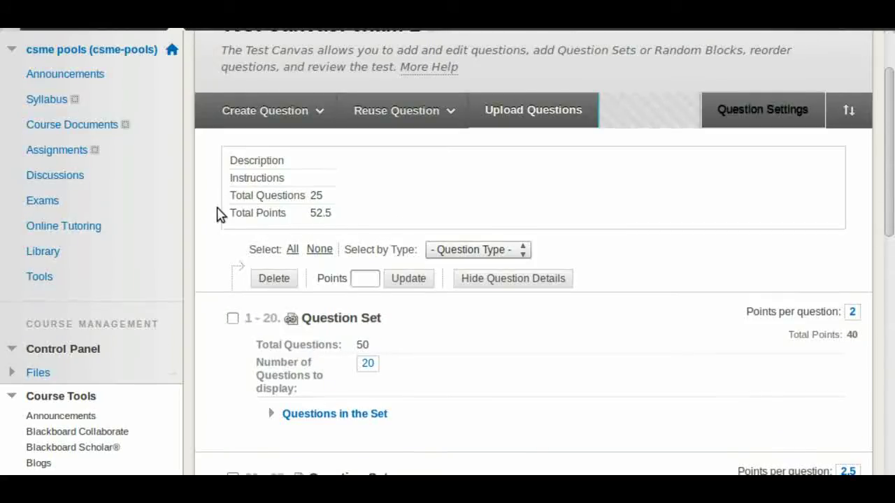
{"action": "scroll", "coordinate": [215, 216], "scroll_direction": "down", "scroll_amount": 4}
{"action": "scroll", "coordinate": [215, 217], "scroll_direction": "down", "scroll_amount": 2}
{"action": "scroll", "coordinate": [208, 279], "scroll_direction": "up", "scroll_amount": 5}
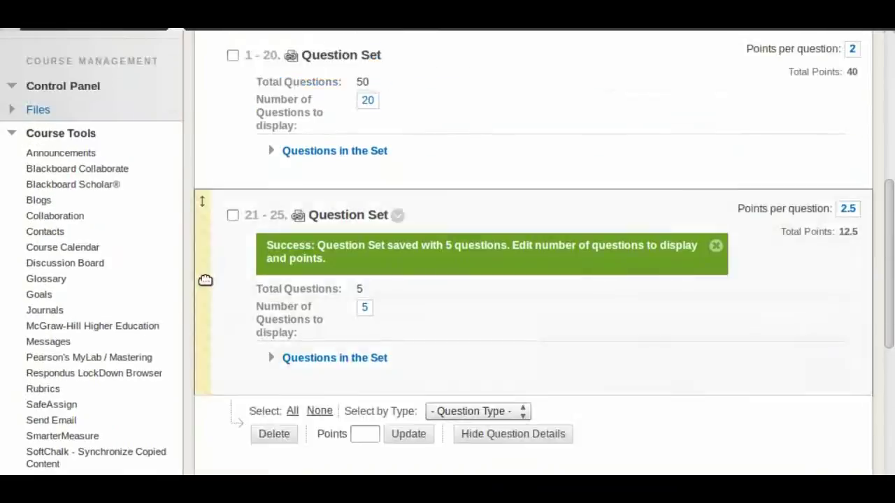
{"action": "scroll", "coordinate": [205, 280], "scroll_direction": "up", "scroll_amount": 3}
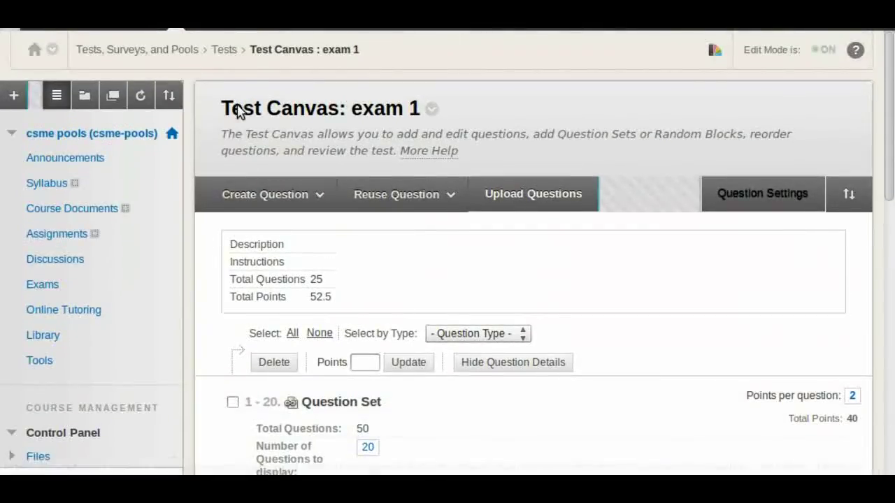
- Go back to the Tests list, then open the still-empty Exams area from the course menu
{"action": "left_click", "coordinate": [221, 52]}
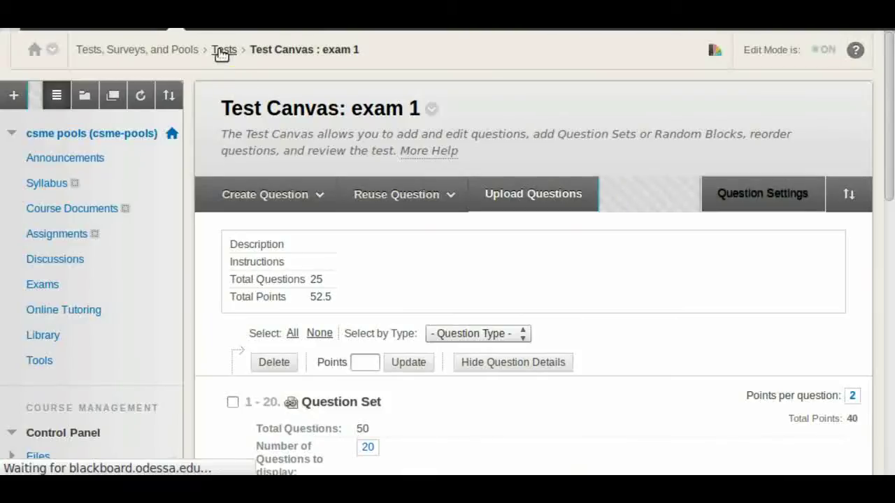
{"action": "mouse_move", "coordinate": [259, 262]}
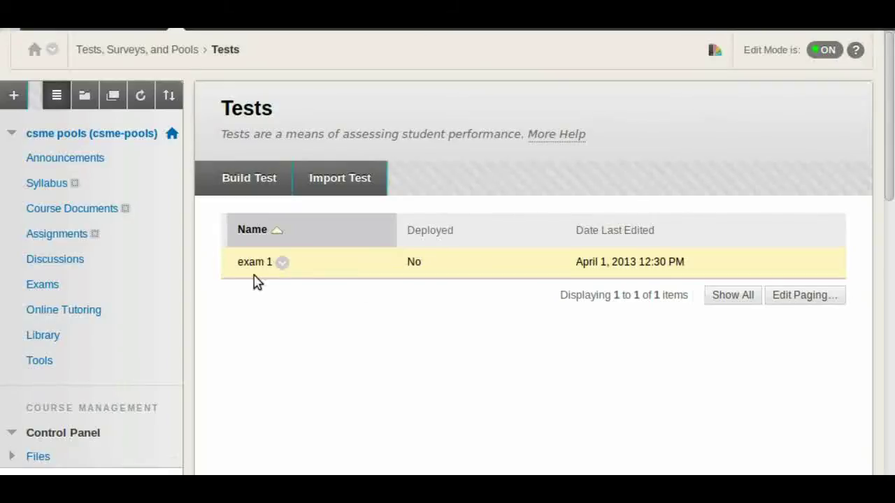
{"action": "left_click", "coordinate": [43, 290]}
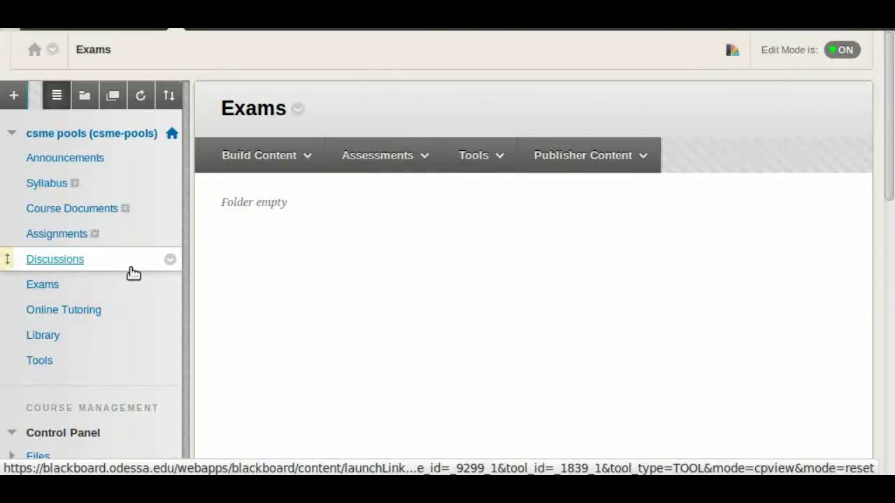
- Add a Test from Assessments, selecting exam 1 to deploy into the Exams folder
{"action": "left_click", "coordinate": [361, 162]}
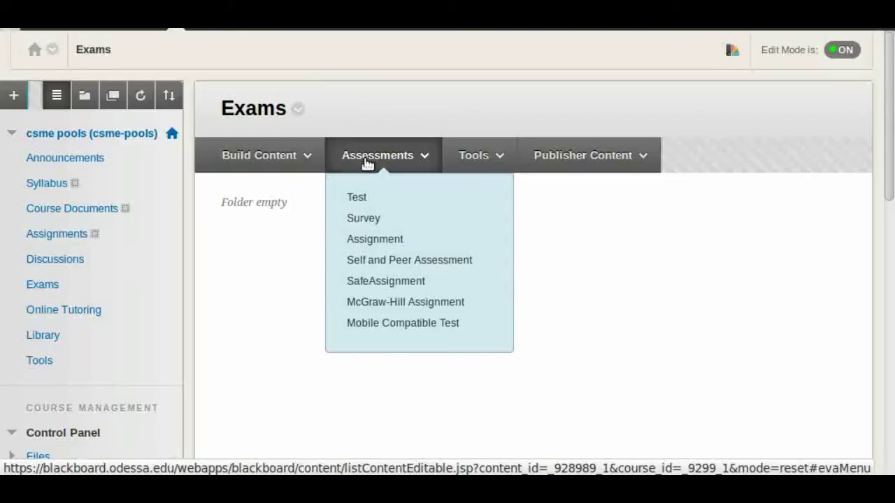
{"action": "left_click", "coordinate": [395, 204]}
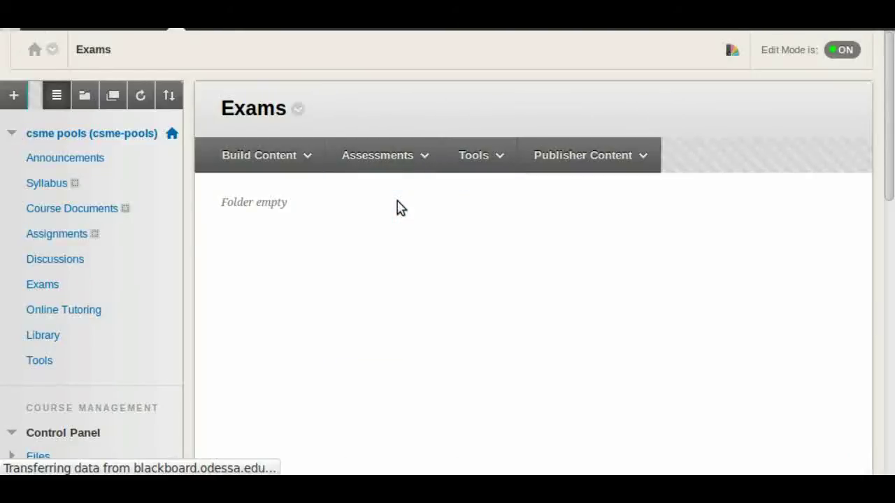
{"action": "scroll", "coordinate": [324, 199], "scroll_direction": "down", "scroll_amount": 1}
{"action": "scroll", "coordinate": [325, 199], "scroll_direction": "down", "scroll_amount": 3}
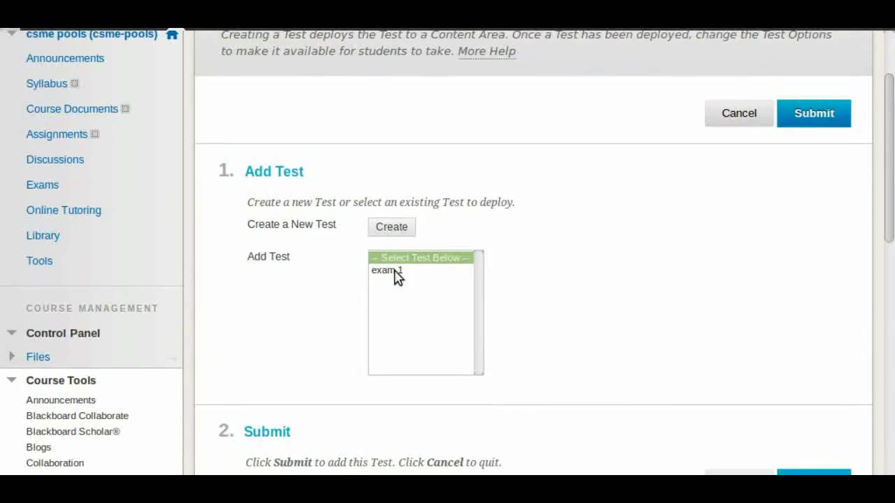
{"action": "left_click", "coordinate": [395, 273]}
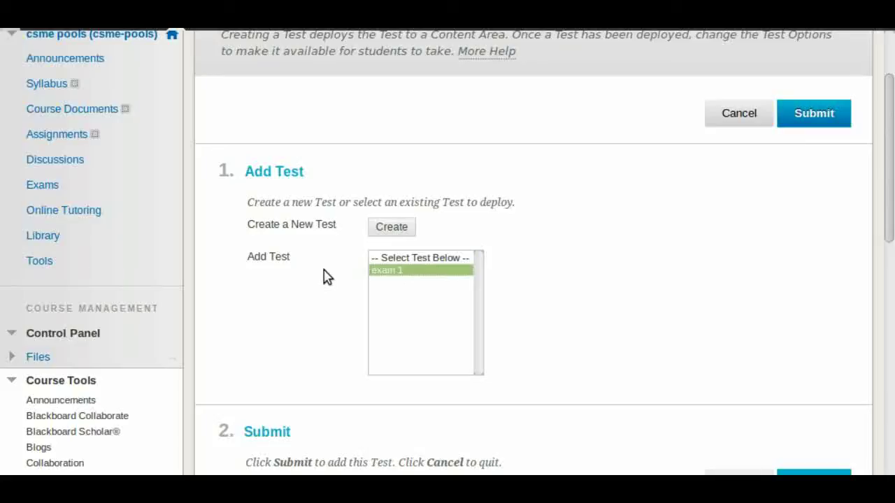
{"action": "left_click", "coordinate": [824, 118]}
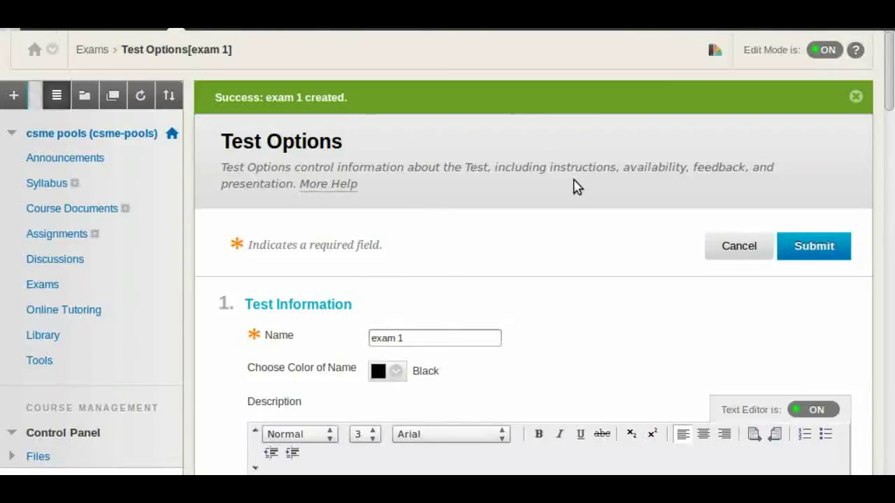
- Describe exam 1 as 'You have 1 hour to complete.' and set Make the Link Available to Yes
{"action": "scroll", "coordinate": [578, 186], "scroll_direction": "down", "scroll_amount": 3}
{"action": "scroll", "coordinate": [210, 179], "scroll_direction": "down", "scroll_amount": 5}
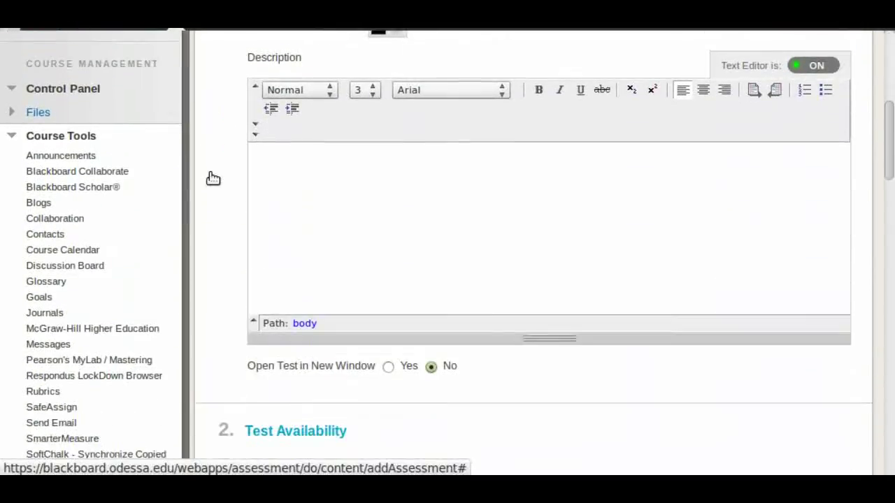
{"action": "left_click", "coordinate": [314, 213]}
{"action": "type", "text": "You have "}
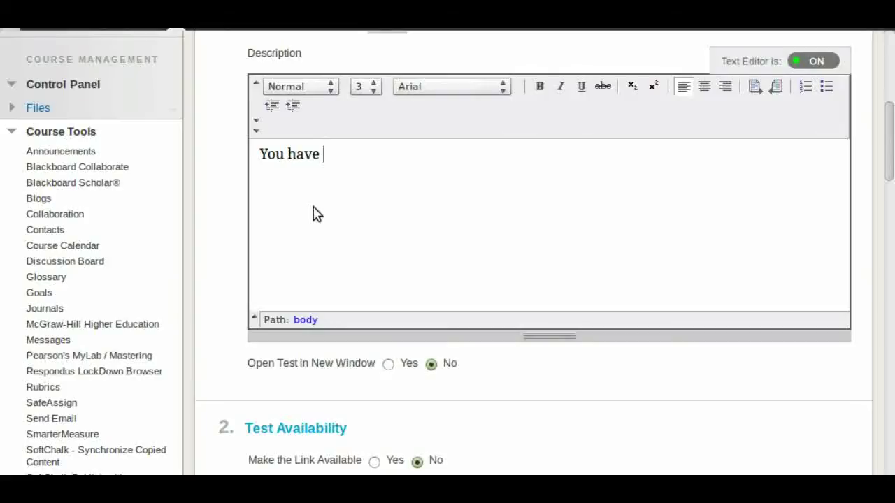
{"action": "type", "text": "1 hour to complete."}
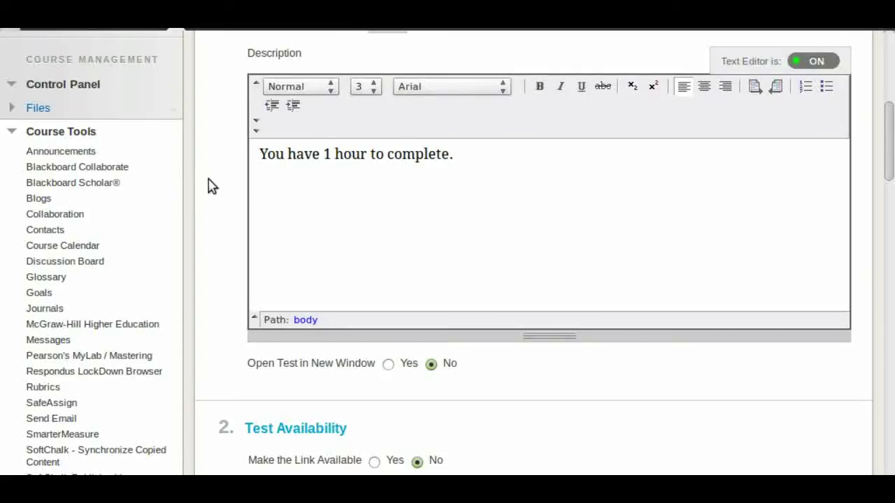
{"action": "scroll", "coordinate": [211, 168], "scroll_direction": "down", "scroll_amount": 4}
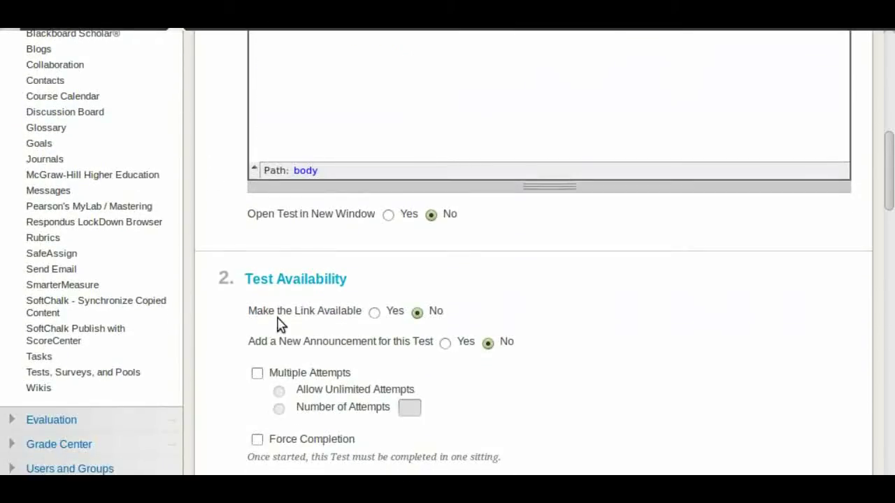
{"action": "left_click", "coordinate": [374, 312]}
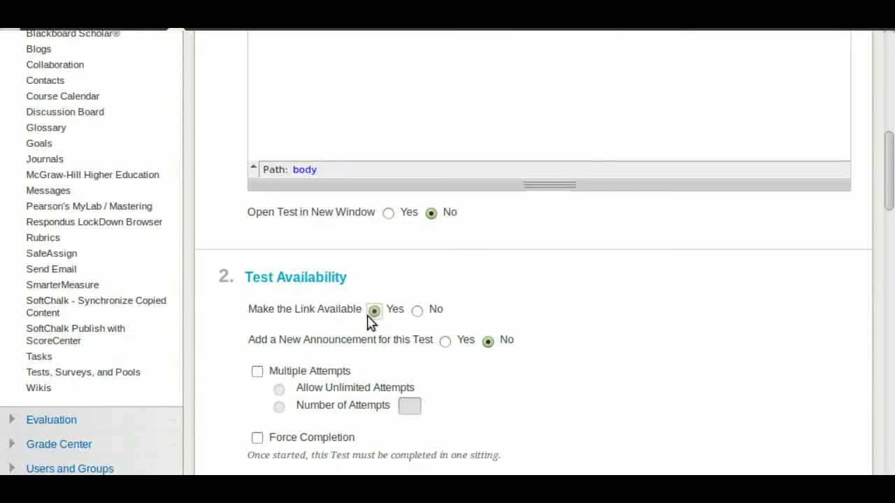
{"action": "scroll", "coordinate": [219, 191], "scroll_direction": "down", "scroll_amount": 5}
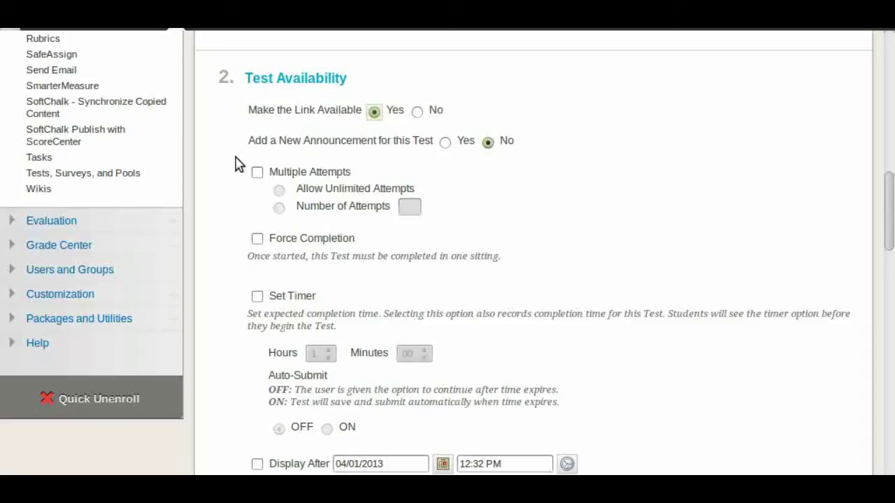
{"action": "scroll", "coordinate": [236, 164], "scroll_direction": "down", "scroll_amount": 1}
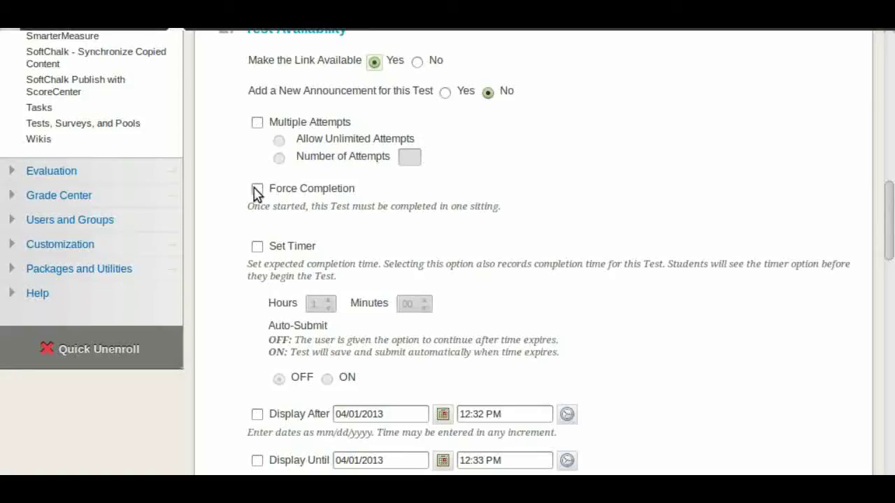
{"action": "left_click", "coordinate": [257, 190]}
- Turn on exam 1's timer at 1 hour 00 minutes and set Auto-Submit to ON
{"action": "scroll", "coordinate": [238, 199], "scroll_direction": "down", "scroll_amount": 1}
{"action": "left_click", "coordinate": [259, 197]}
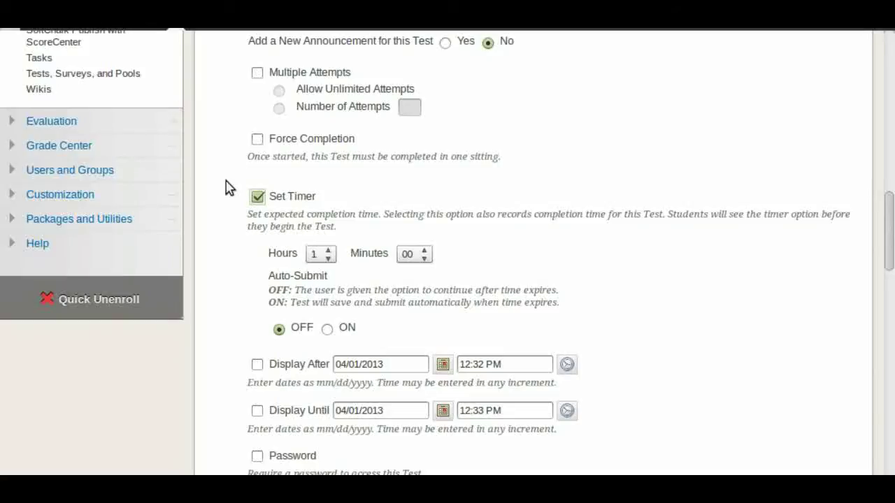
{"action": "scroll", "coordinate": [225, 190], "scroll_direction": "down", "scroll_amount": 1}
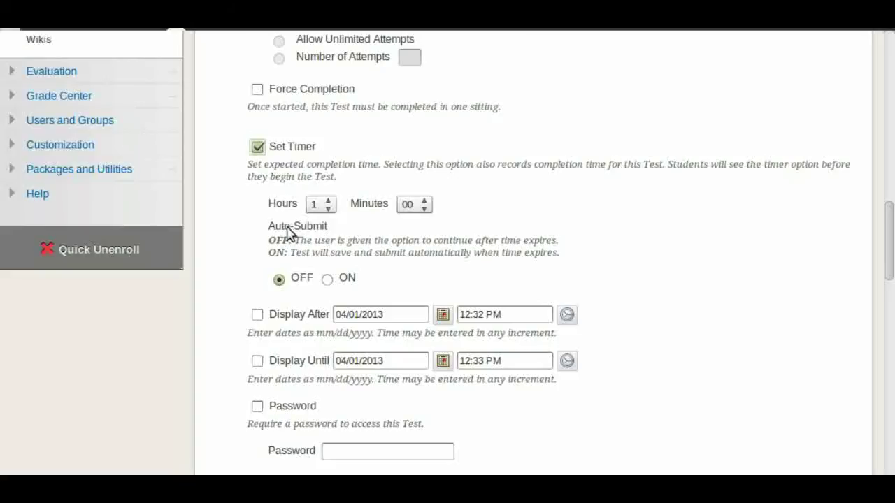
{"action": "left_click", "coordinate": [328, 279]}
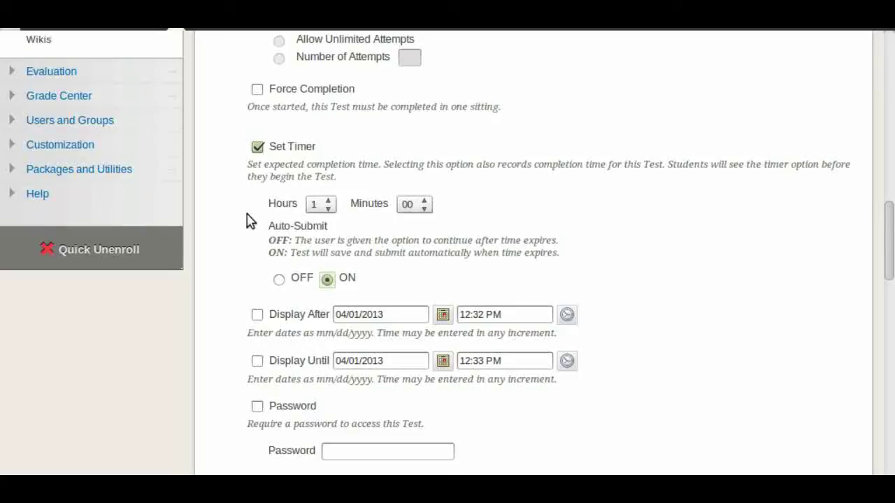
{"action": "scroll", "coordinate": [238, 220], "scroll_direction": "down", "scroll_amount": 5}
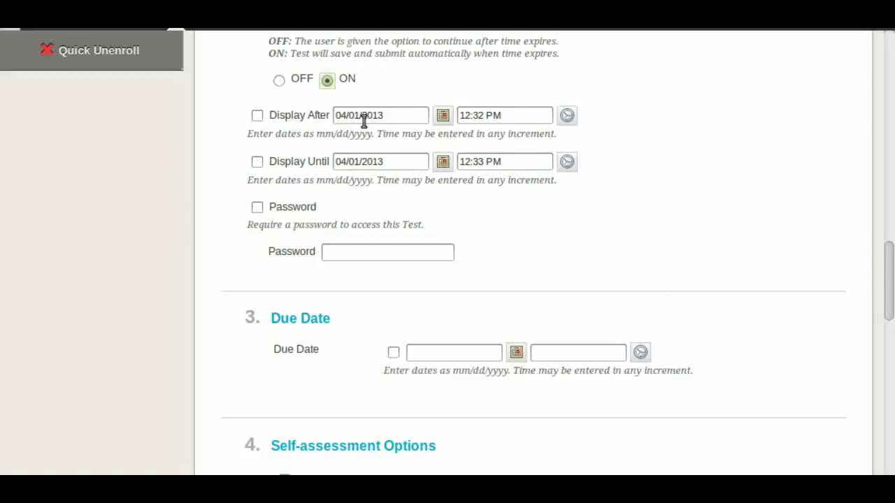
{"action": "scroll", "coordinate": [238, 131], "scroll_direction": "down", "scroll_amount": 2}
{"action": "scroll", "coordinate": [238, 135], "scroll_direction": "down", "scroll_amount": 2}
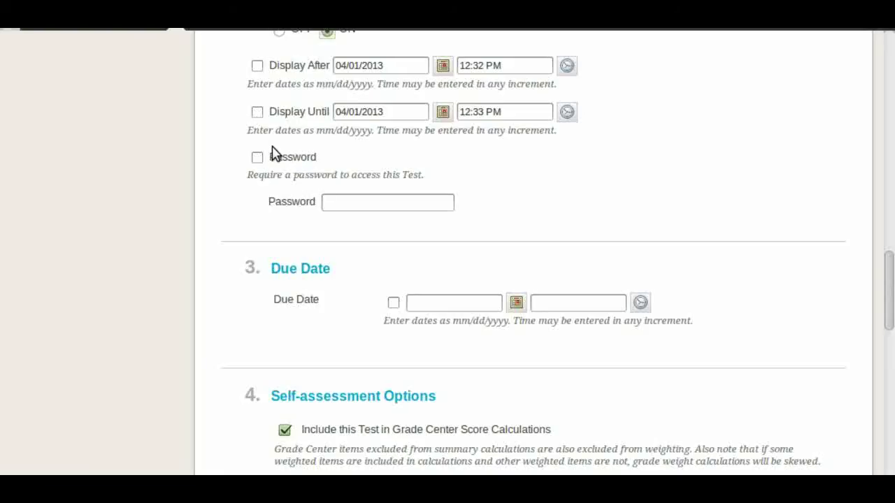
{"action": "scroll", "coordinate": [223, 138], "scroll_direction": "down", "scroll_amount": 5}
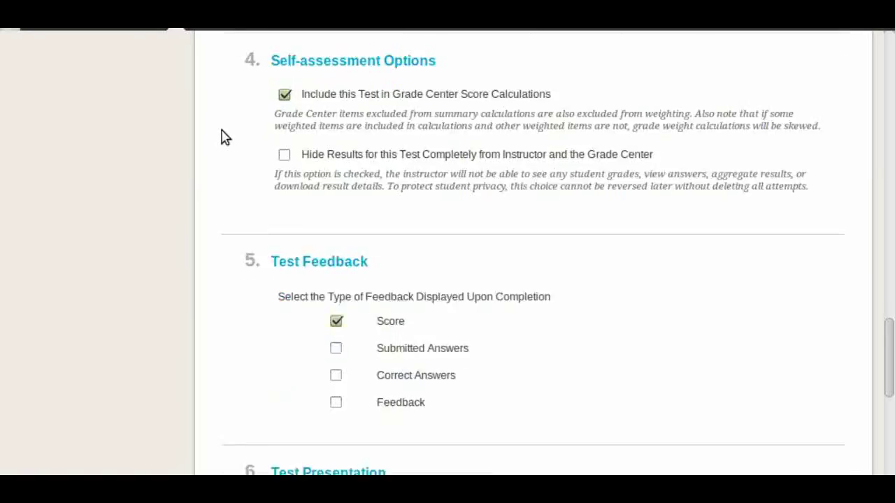
{"action": "scroll", "coordinate": [224, 137], "scroll_direction": "down", "scroll_amount": 3}
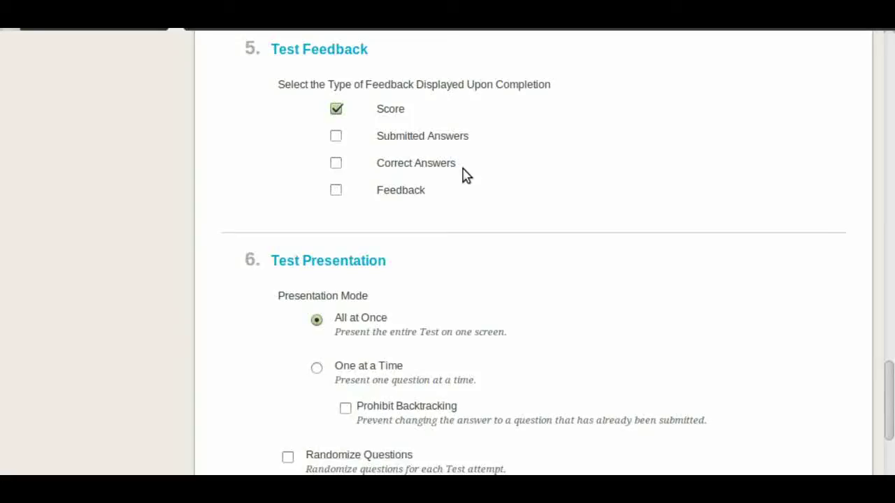
{"action": "scroll", "coordinate": [309, 200], "scroll_direction": "down", "scroll_amount": 4}
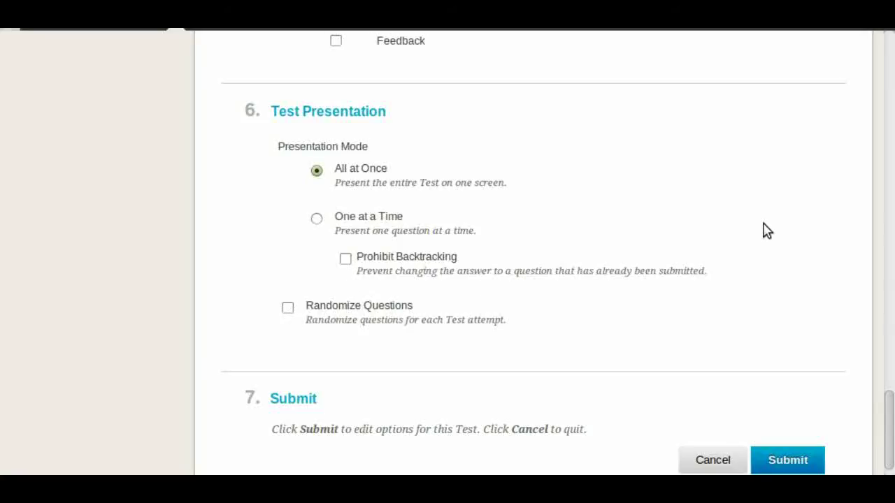
{"action": "scroll", "coordinate": [767, 231], "scroll_direction": "down", "scroll_amount": 1}
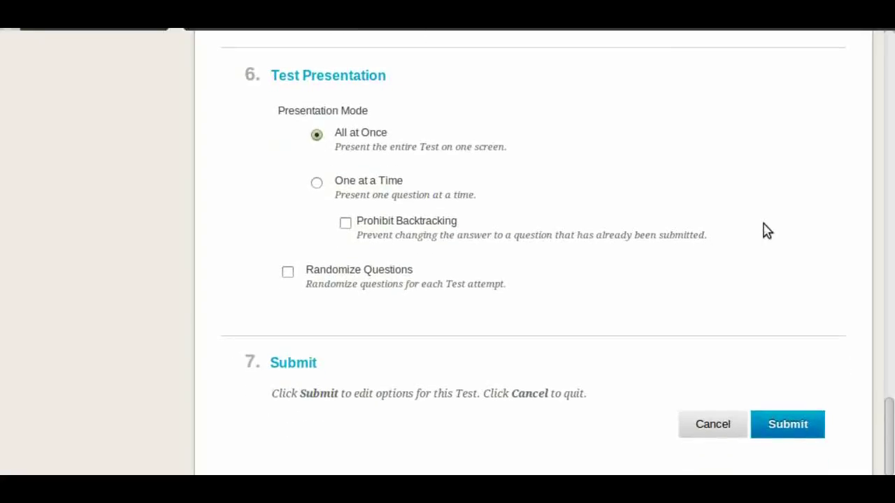
- Save exam 1's test options and open its Begin page showing the 1-hour automatic-submit limit
{"action": "left_click", "coordinate": [792, 430]}
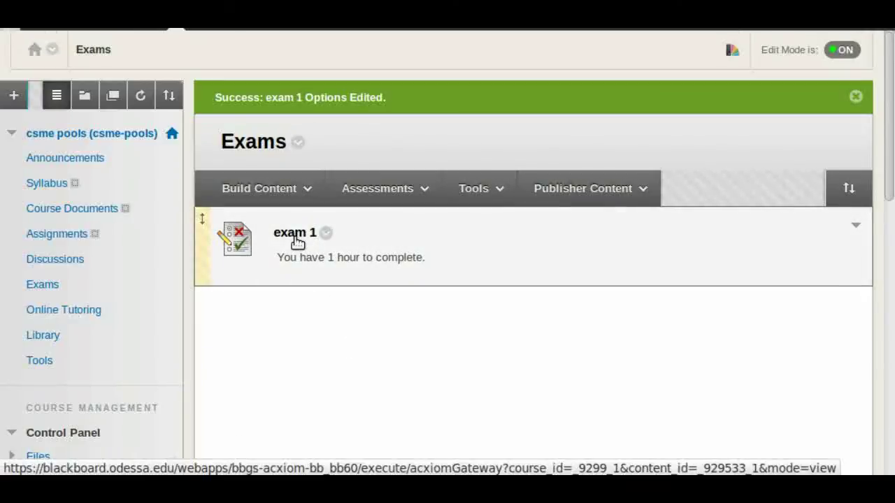
{"action": "left_click", "coordinate": [298, 241]}
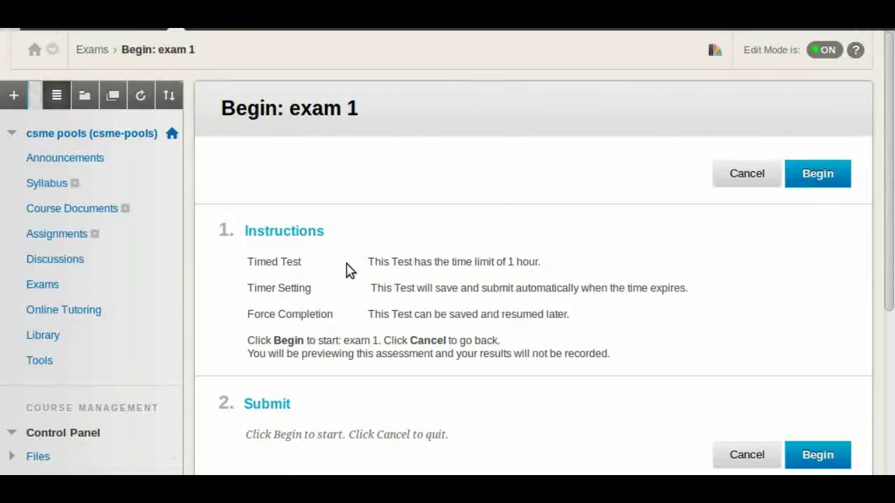
{"action": "scroll", "coordinate": [423, 229], "scroll_direction": "down", "scroll_amount": 1}
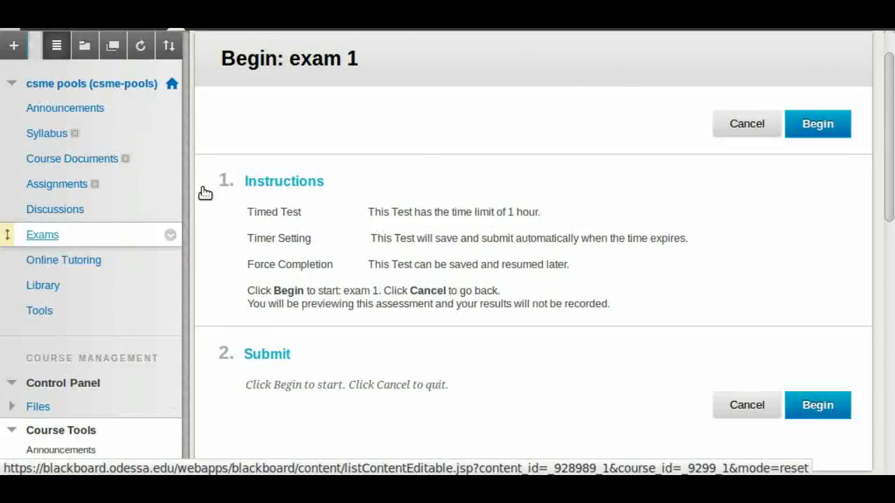
- Go through Course Tools to Tests, Surveys, and Pools and open Tests, where exam 1 shows as deployed
{"action": "scroll", "coordinate": [93, 144], "scroll_direction": "down", "scroll_amount": 1}
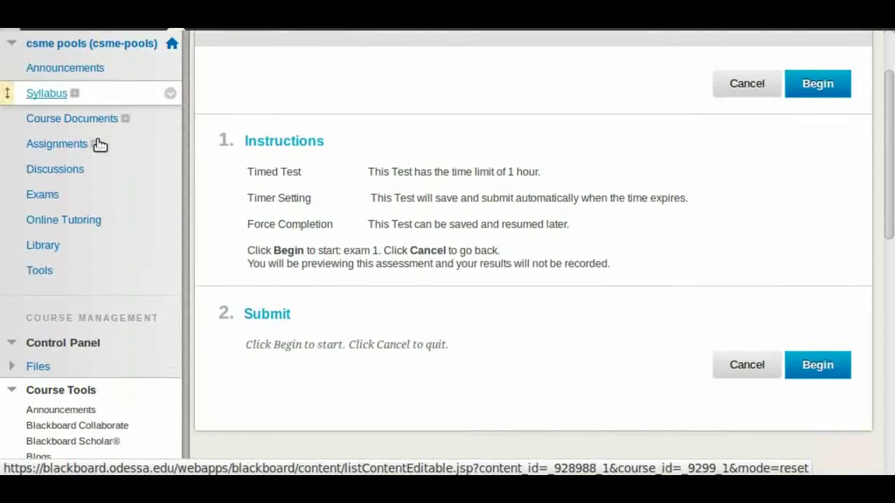
{"action": "scroll", "coordinate": [98, 144], "scroll_direction": "down", "scroll_amount": 1}
{"action": "left_click", "coordinate": [32, 334]}
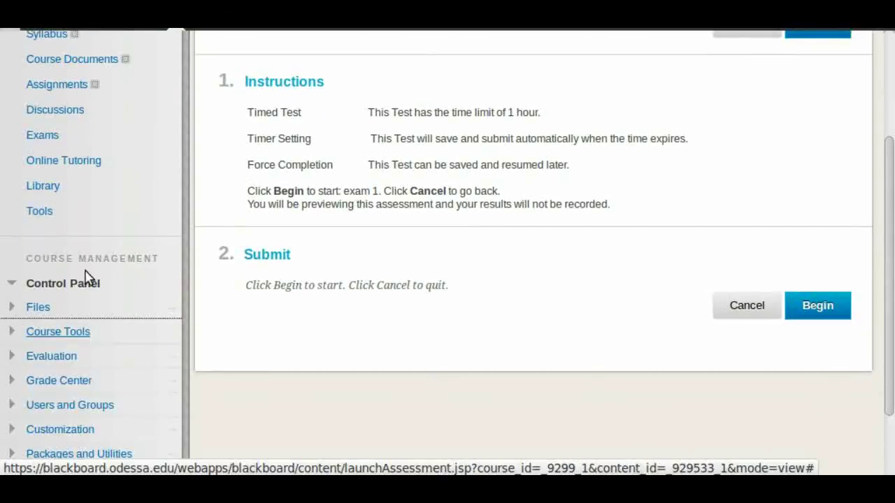
{"action": "left_click", "coordinate": [42, 334]}
{"action": "scroll", "coordinate": [44, 338], "scroll_direction": "down", "scroll_amount": 9}
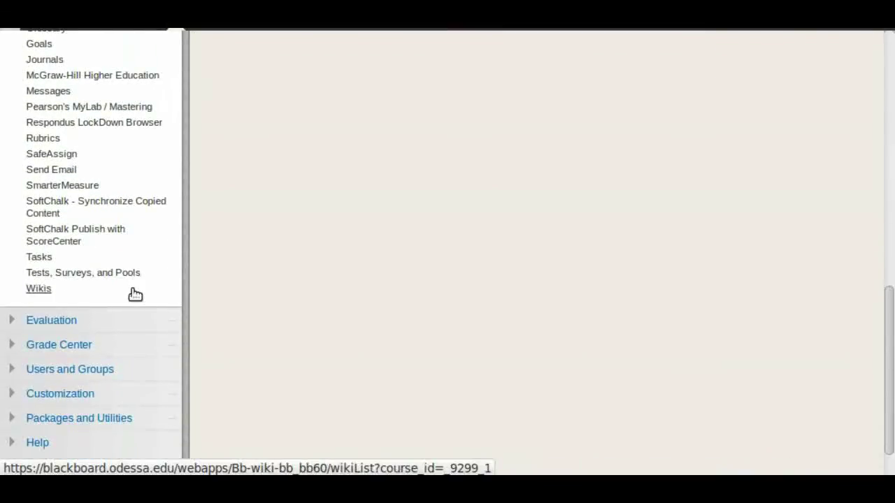
{"action": "left_click", "coordinate": [109, 277]}
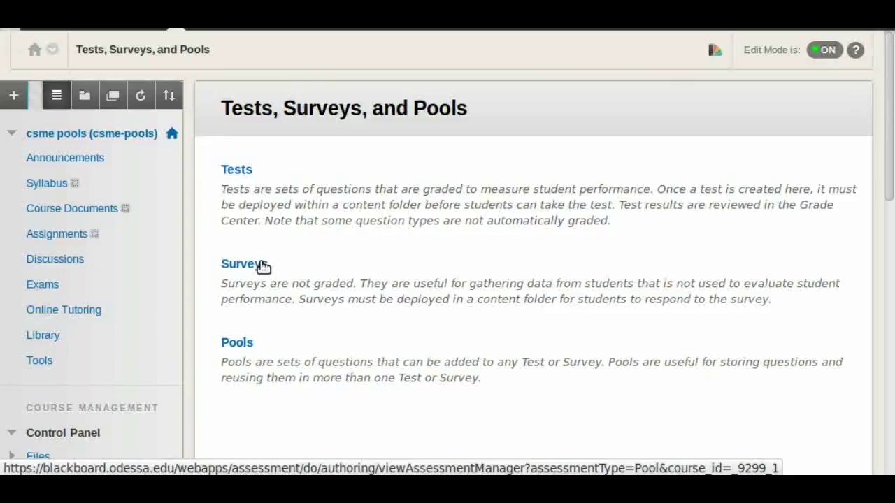
{"action": "left_click", "coordinate": [236, 175]}
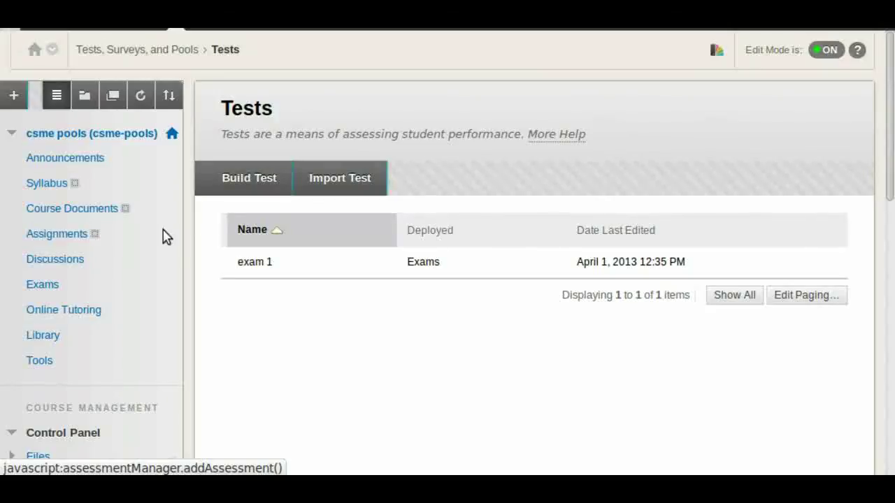
- Reopen Exams, start an Assessments > Test addition and cancel it, leaving exam 1 listed
{"action": "left_click", "coordinate": [43, 286]}
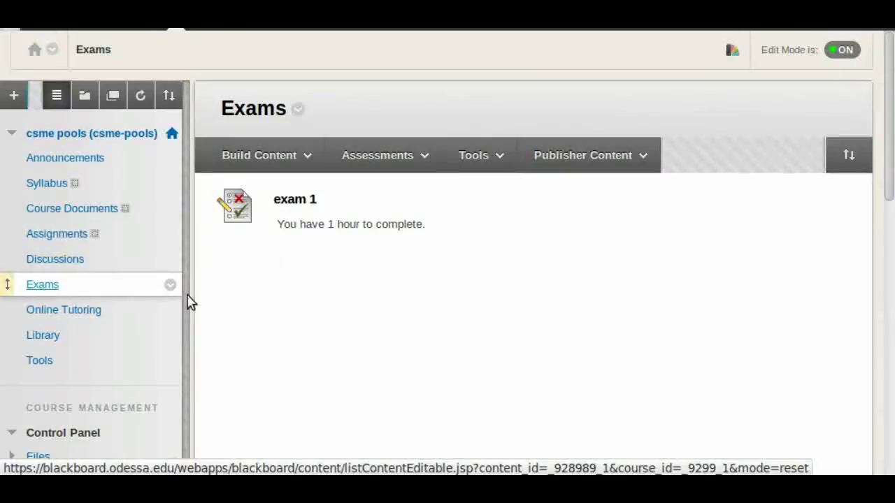
{"action": "left_click", "coordinate": [377, 155]}
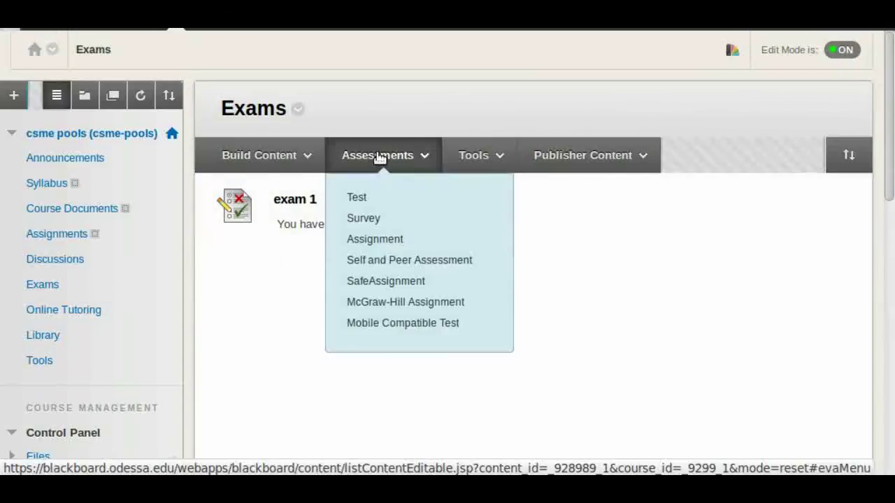
{"action": "left_click", "coordinate": [373, 199]}
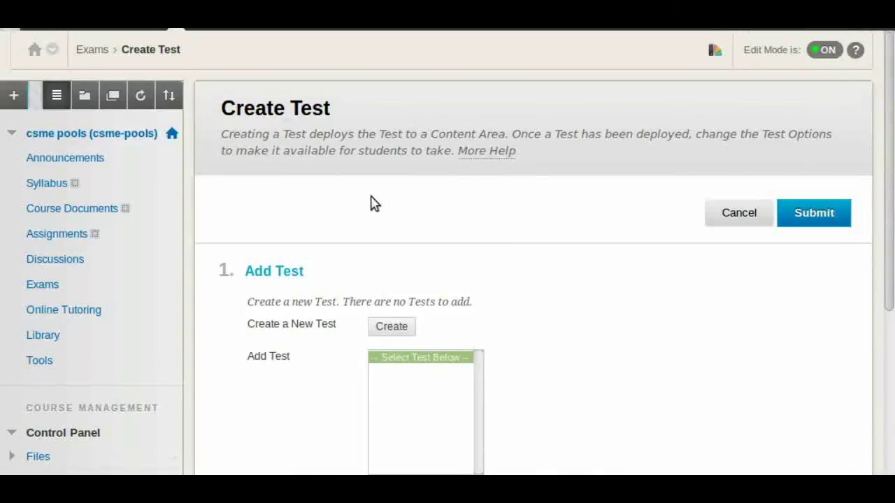
{"action": "scroll", "coordinate": [314, 244], "scroll_direction": "down", "scroll_amount": 1}
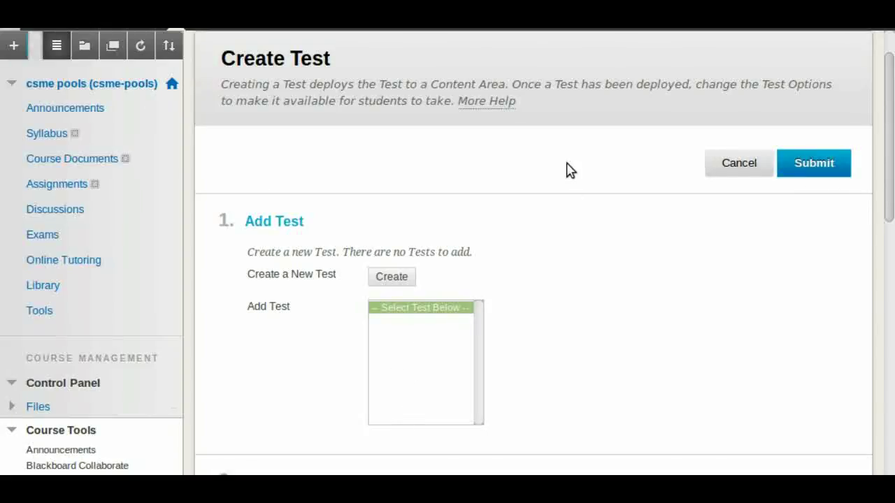
{"action": "left_click", "coordinate": [718, 172]}
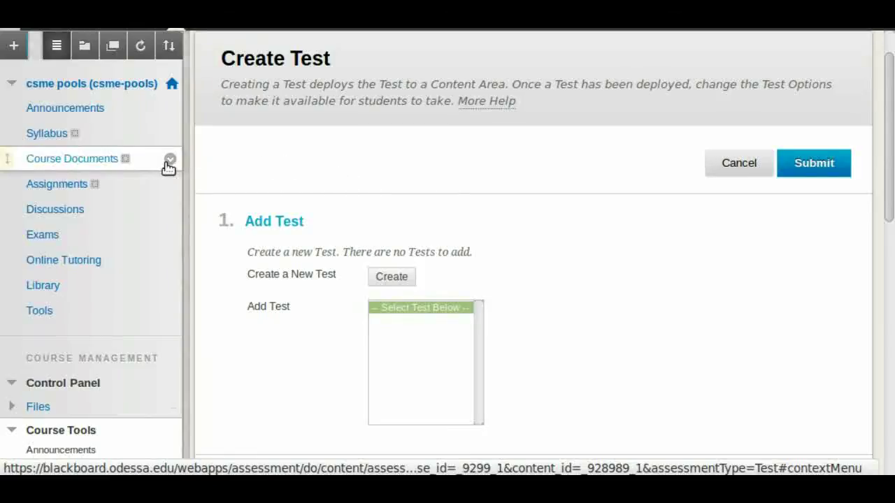
{"action": "scroll", "coordinate": [146, 189], "scroll_direction": "down", "scroll_amount": 3}
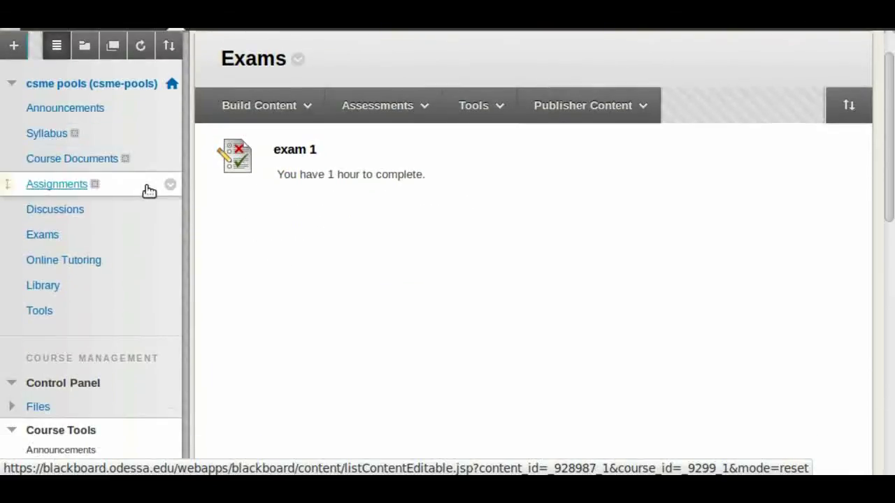
{"action": "scroll", "coordinate": [149, 191], "scroll_direction": "down", "scroll_amount": 2}
- Open the Full Grade Center and scroll right to the exam 1 column worth 52.5 points
{"action": "left_click", "coordinate": [78, 332]}
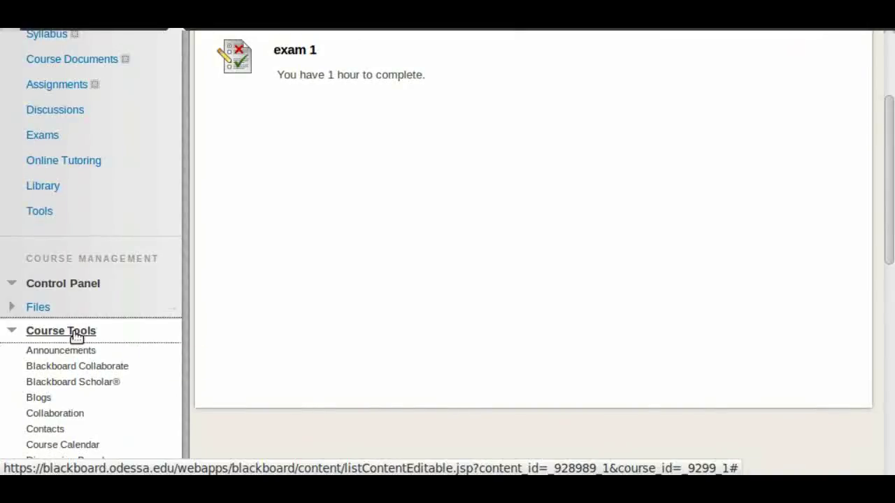
{"action": "scroll", "coordinate": [125, 262], "scroll_direction": "down", "scroll_amount": 2}
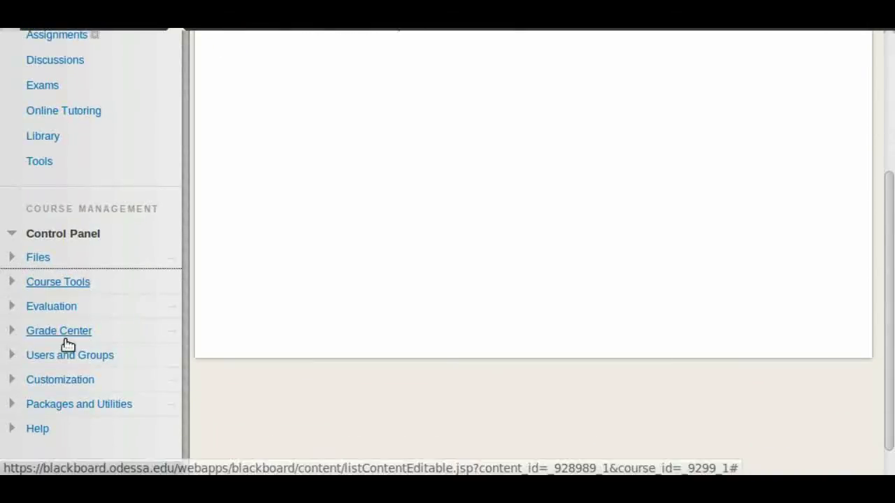
{"action": "left_click", "coordinate": [175, 332]}
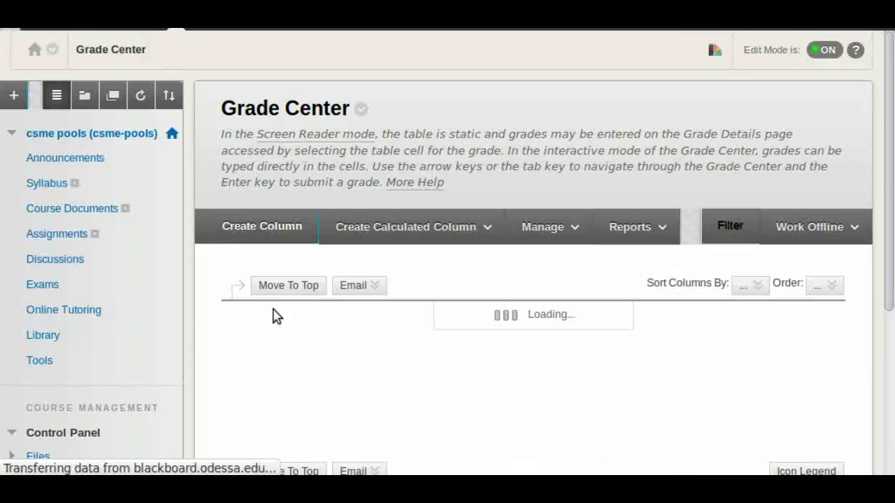
{"action": "scroll", "coordinate": [460, 274], "scroll_direction": "down", "scroll_amount": 1}
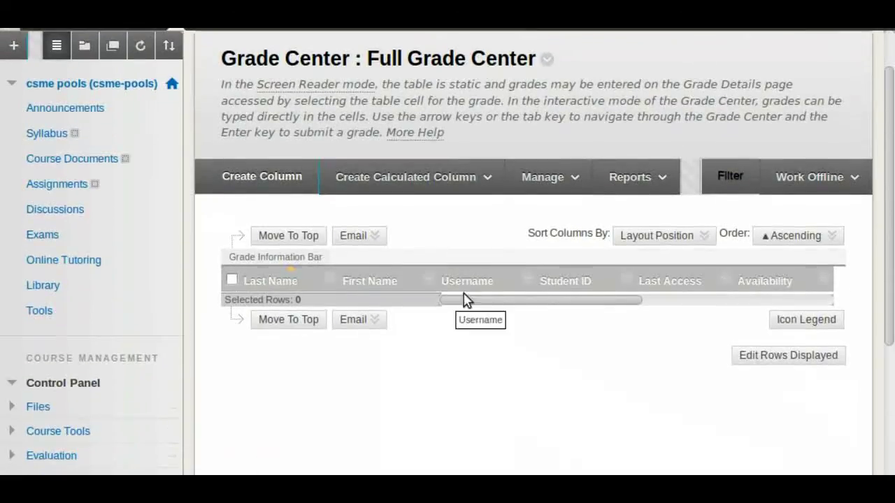
{"action": "left_click", "coordinate": [749, 302]}
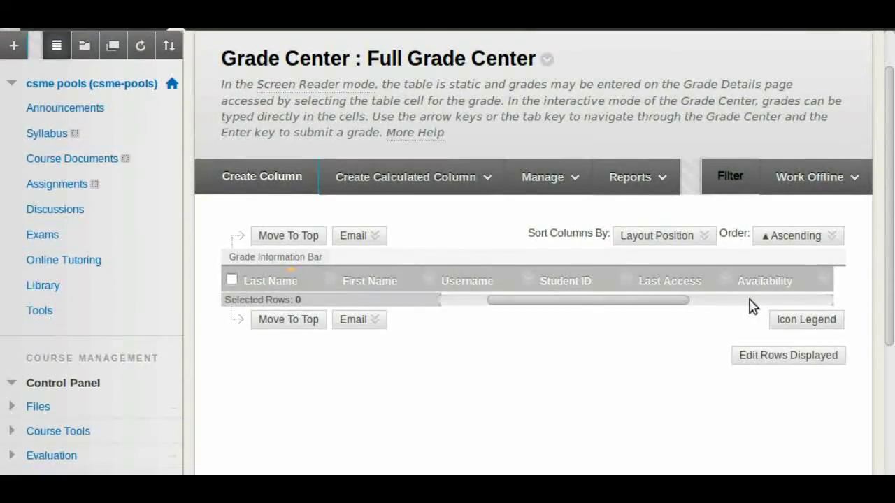
{"action": "left_click", "coordinate": [749, 304]}
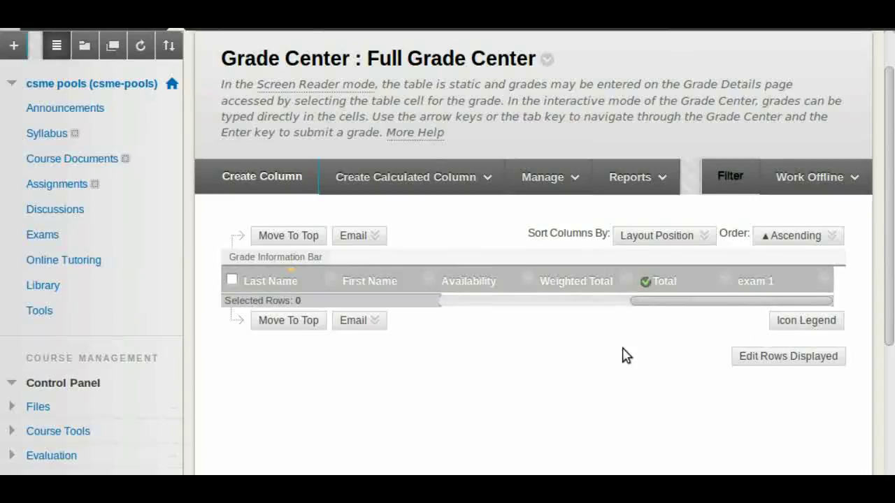
{"action": "left_click", "coordinate": [663, 475]}
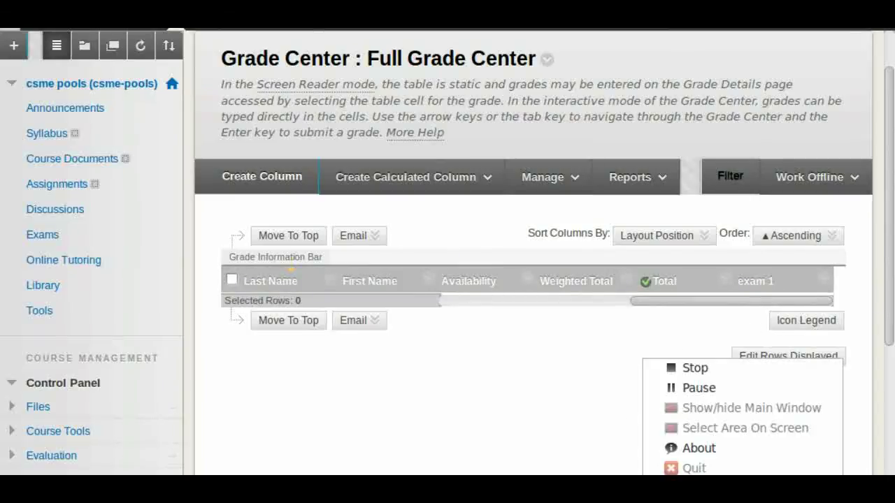